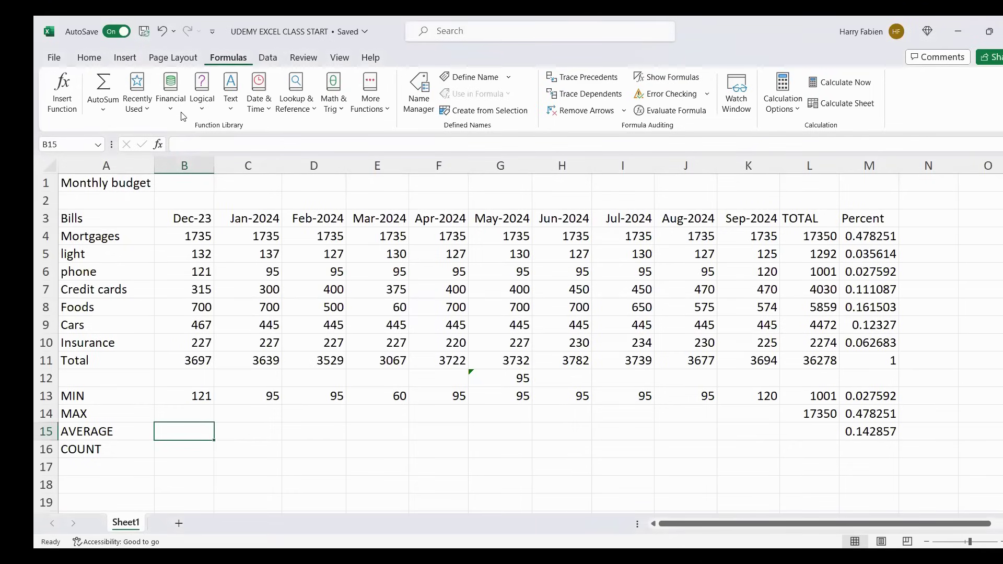
Step: Insert the AVERAGE function in B15 for the Dec-23 bills, with range B4:B10 as its argument
left_click(388, 112)
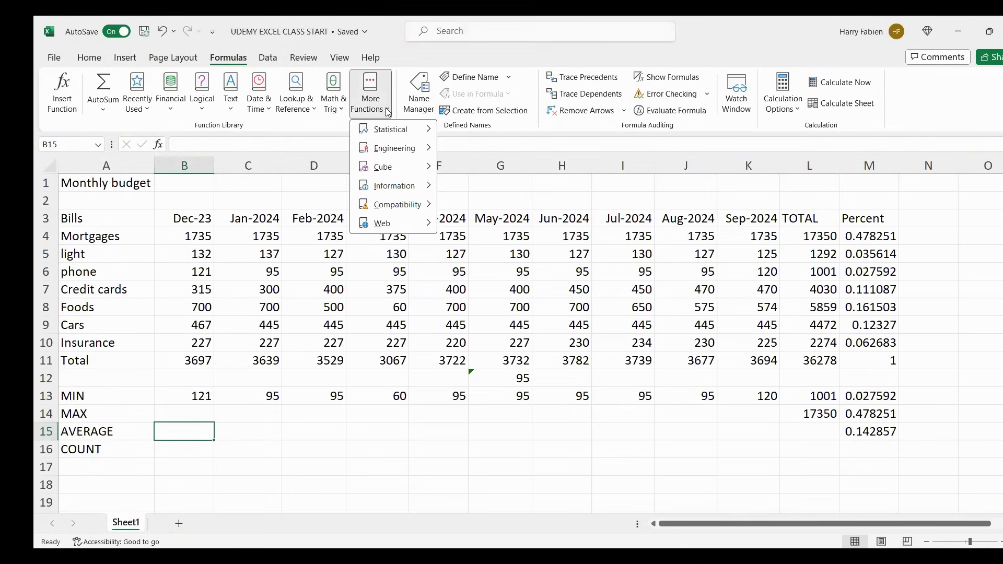
mouse_move(389, 137)
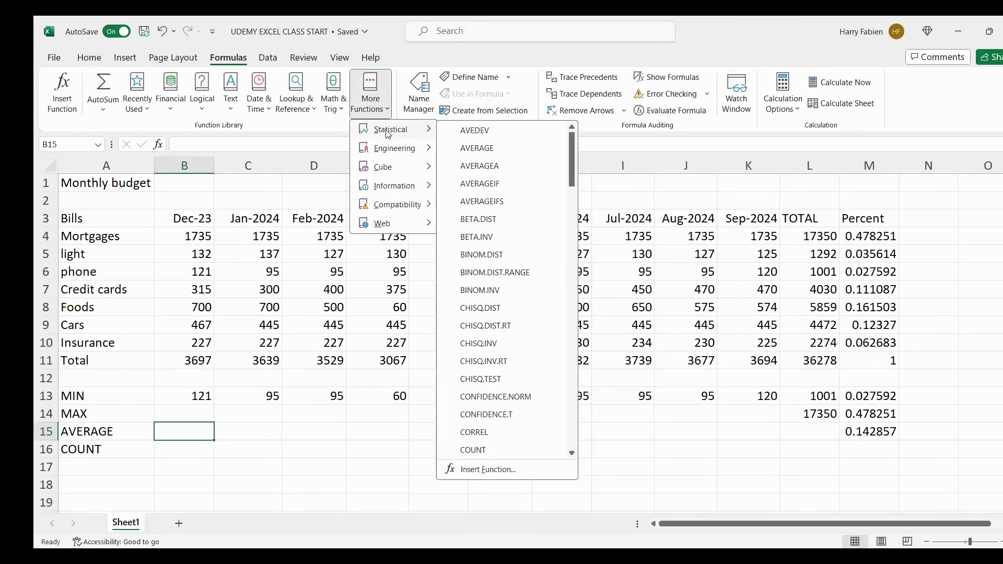
left_click(482, 149)
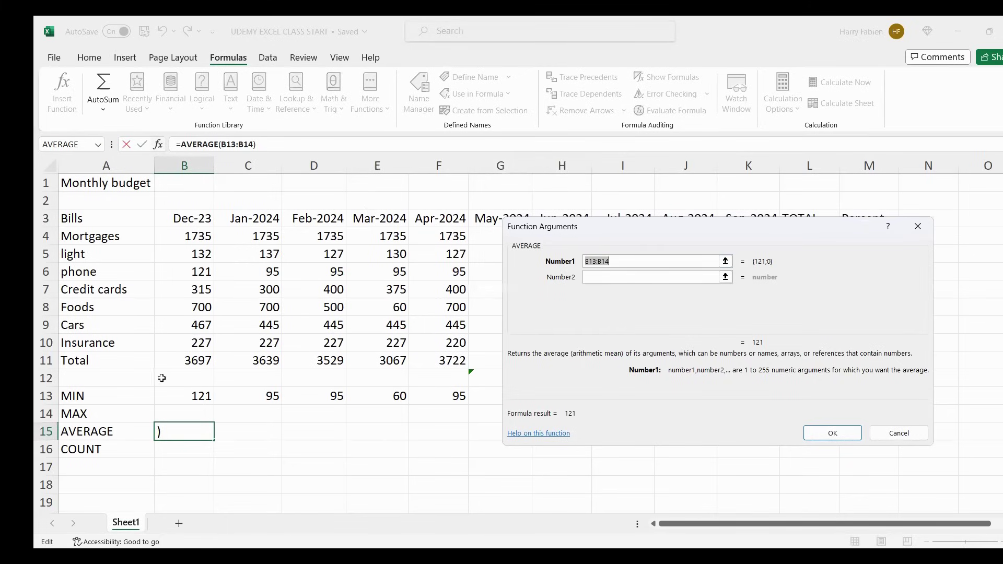
key("BackSpace")
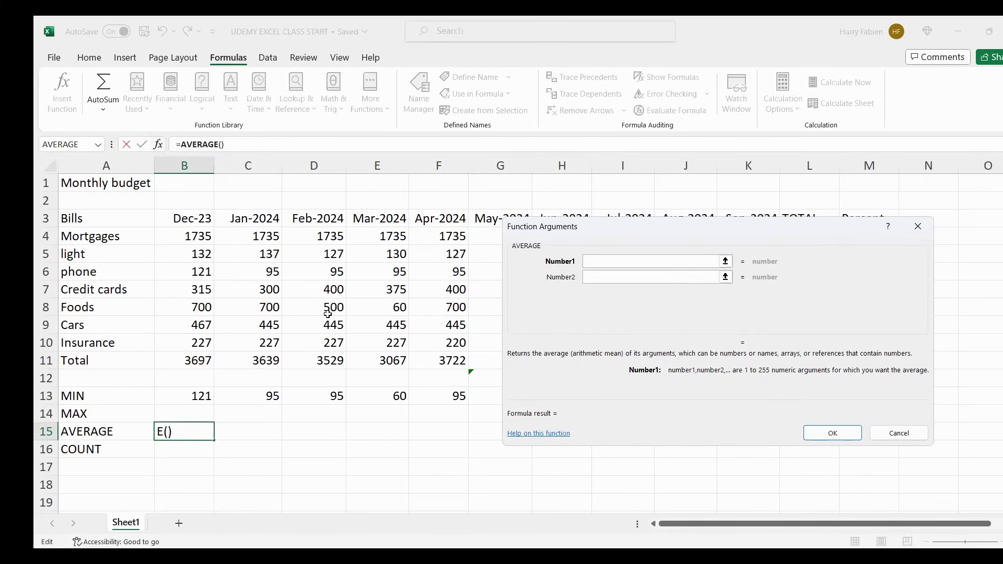
left_click(181, 236)
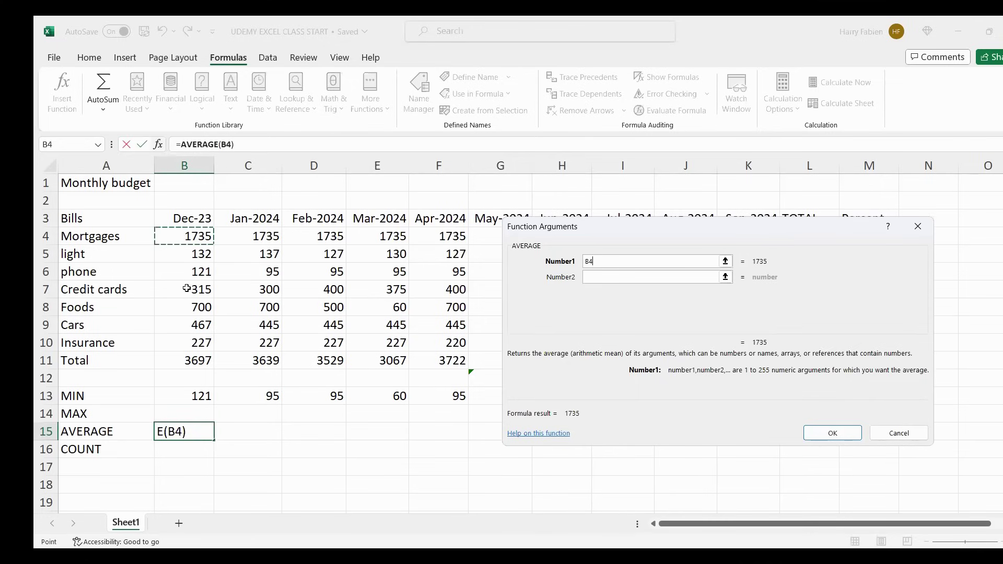
left_click(198, 327, "shift")
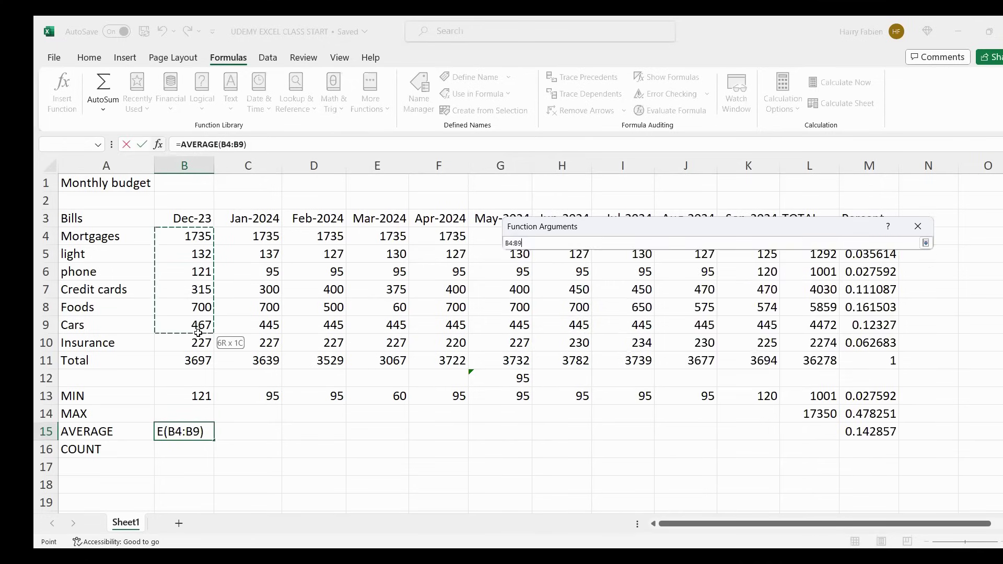
left_click_drag(198, 333, 200, 341)
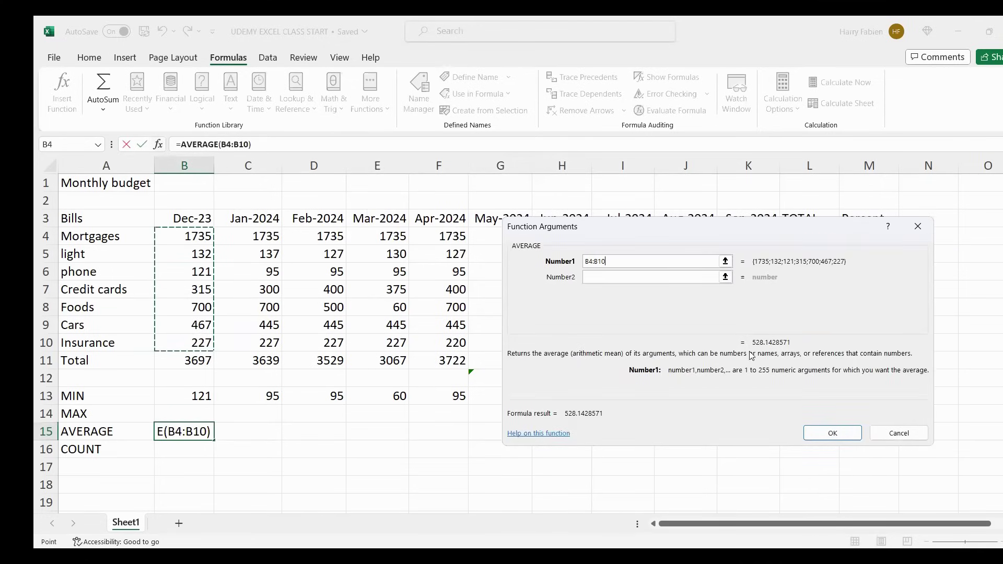
left_click(841, 431)
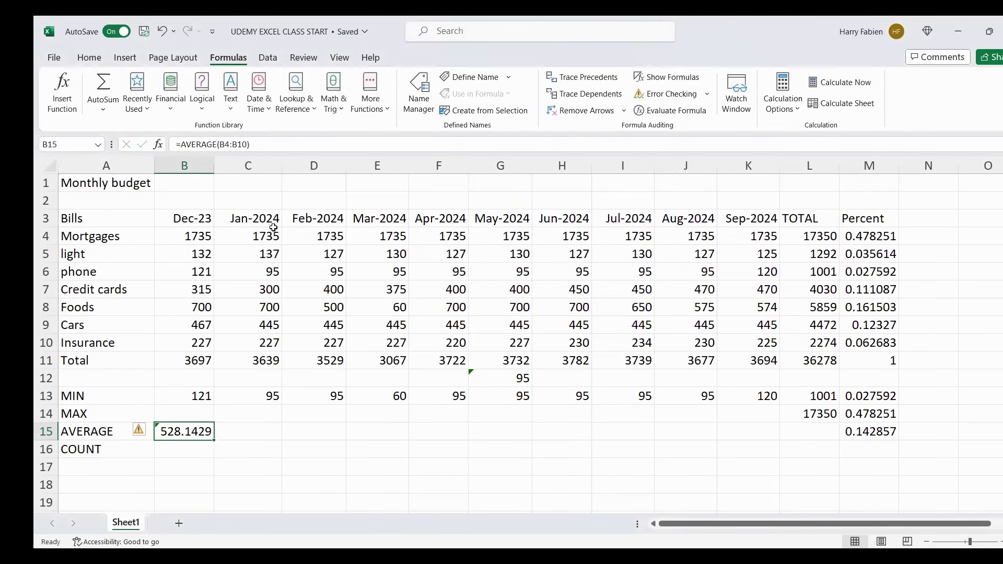
Step: Insert the AVERAGE function in C15 for the Jan-2024 bills, using the range C4:C10
left_click(268, 429)
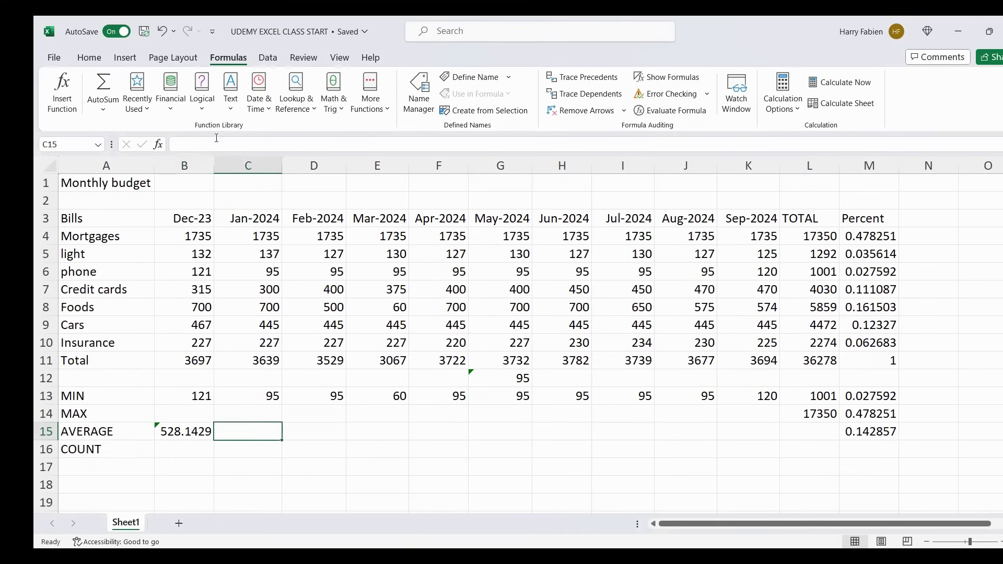
left_click(389, 113)
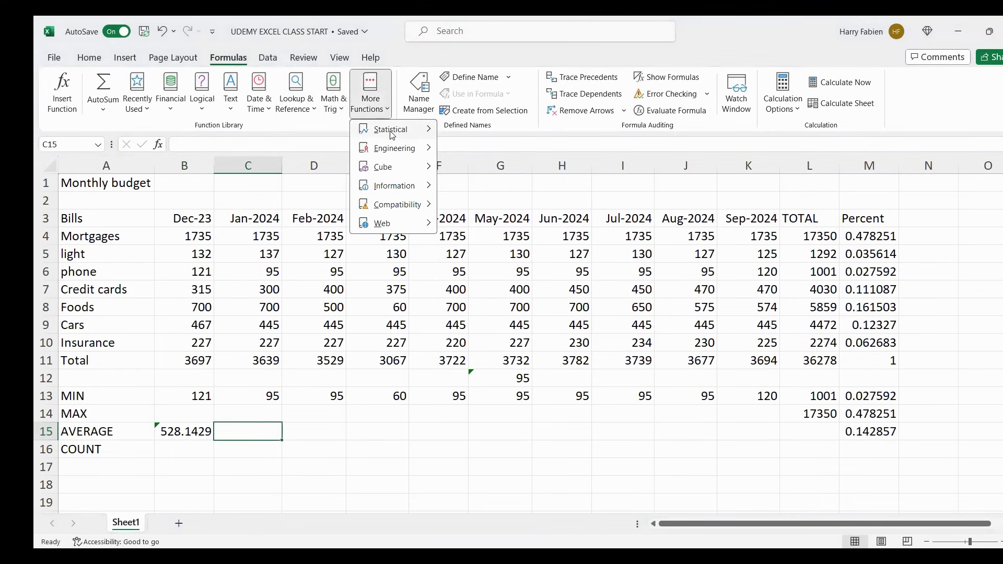
mouse_move(393, 135)
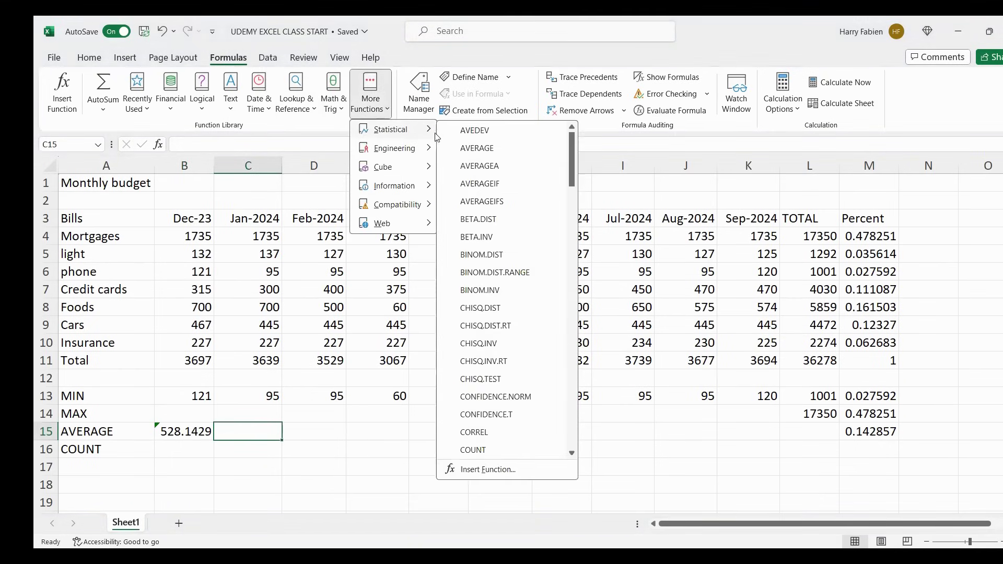
left_click(463, 148)
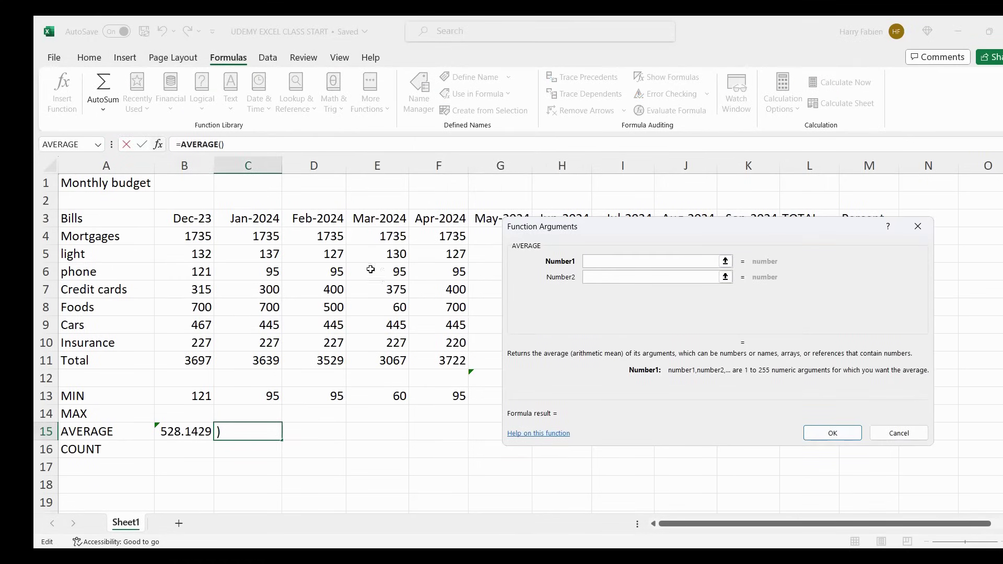
left_click(255, 233)
left_click(265, 342, "shift")
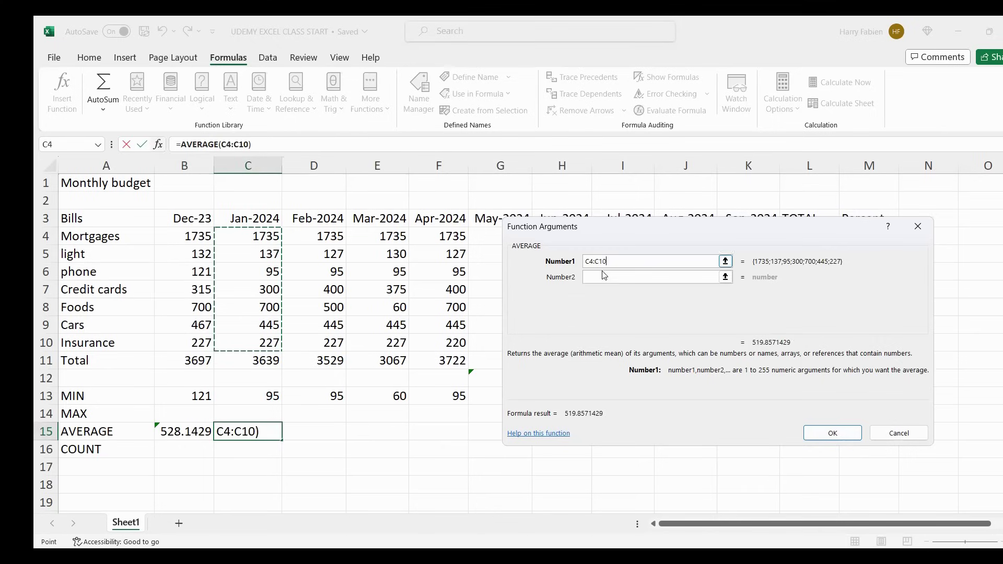
left_click(833, 435)
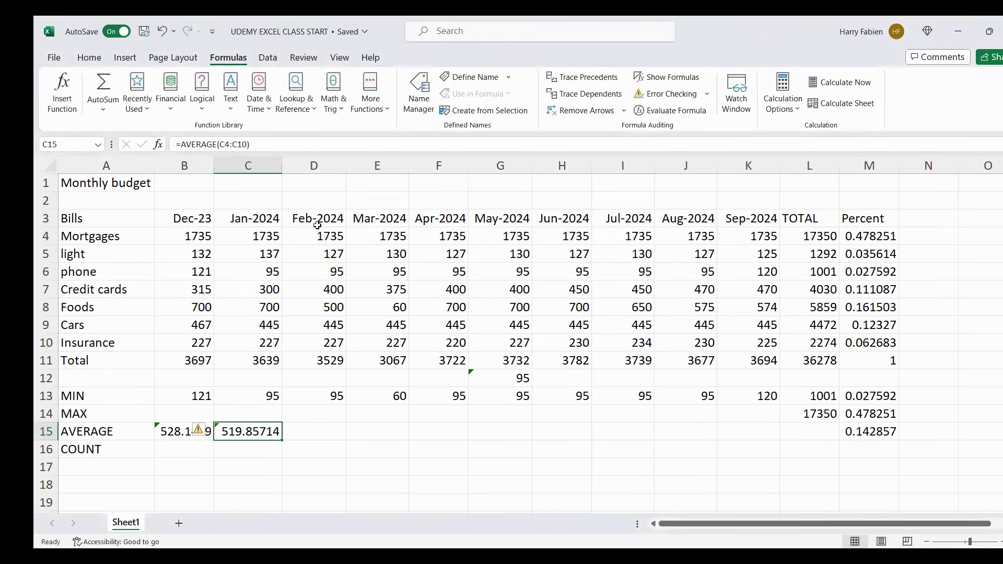
Step: Insert the AVERAGE function in D15 for the Feb-2024 bills, replacing the suggested range with D4:D10
left_click(329, 432)
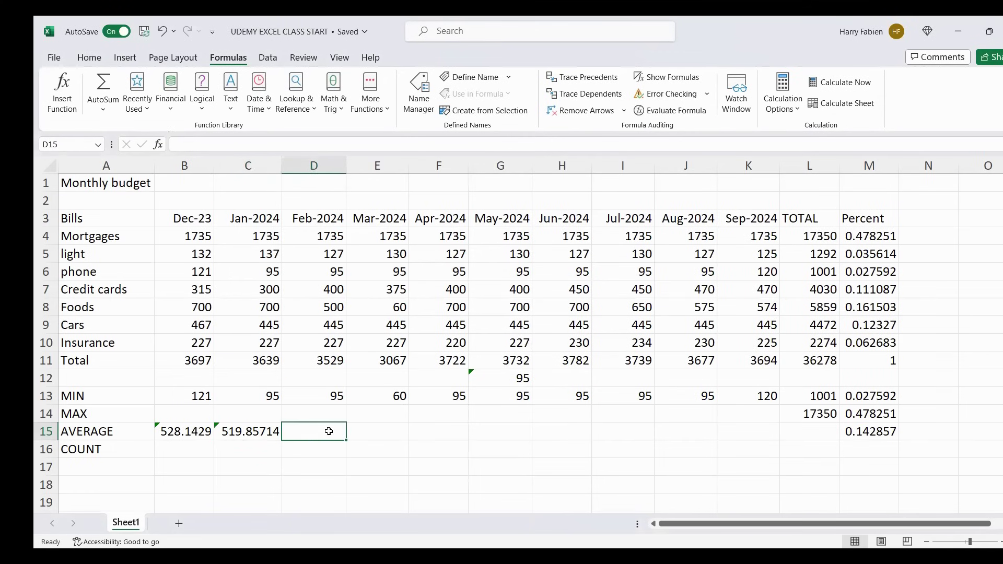
left_click(389, 113)
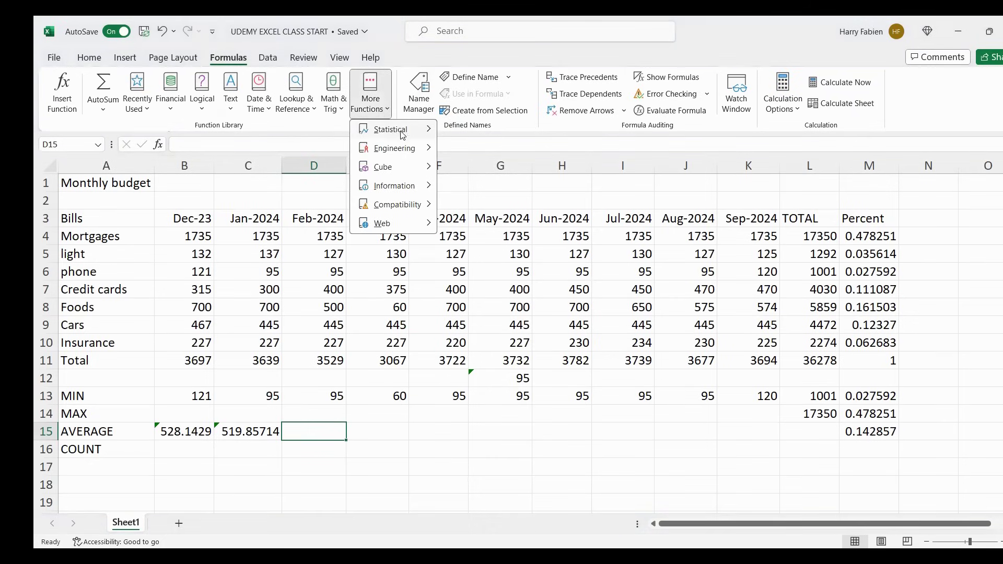
mouse_move(402, 132)
left_click(481, 150)
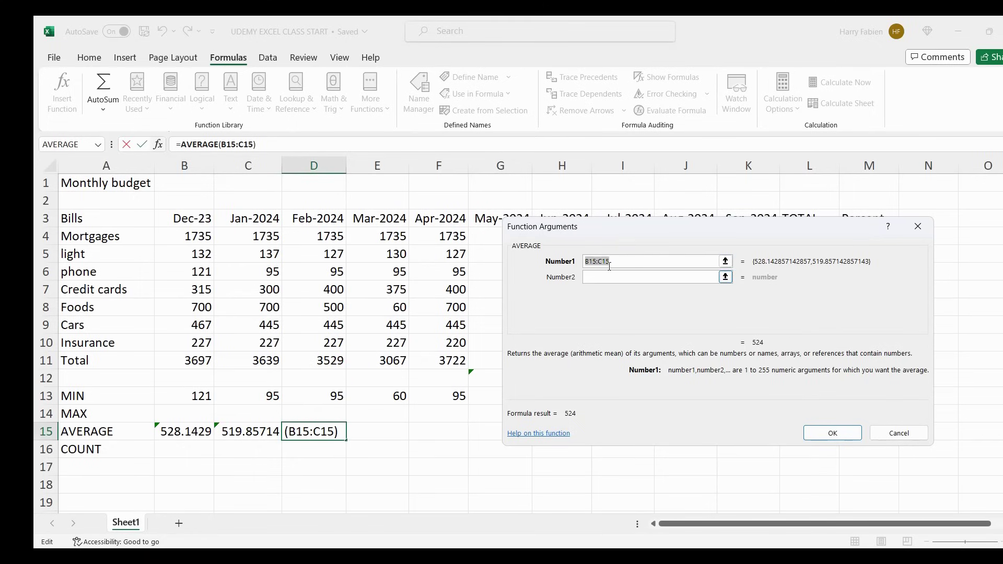
key("BackSpace")
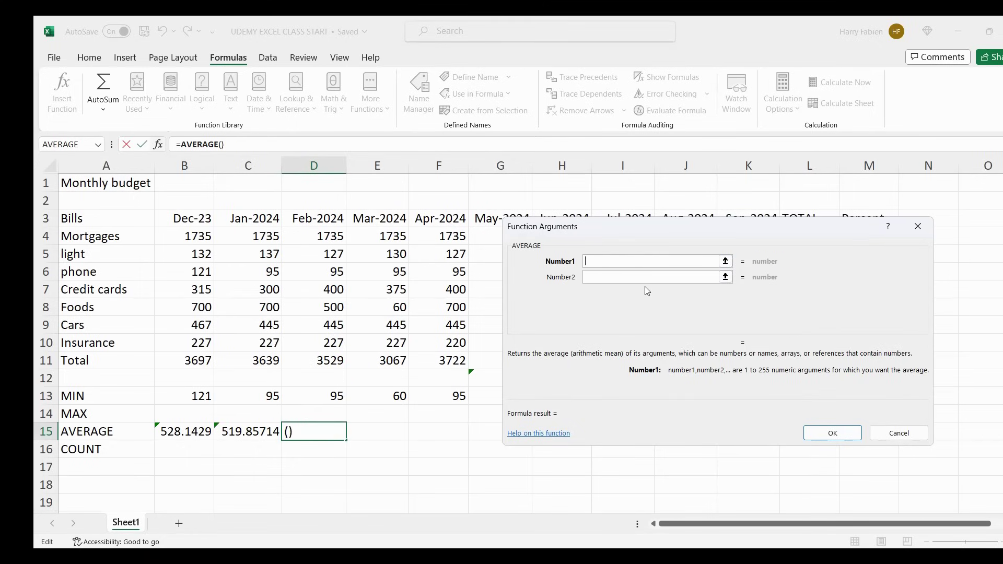
left_click(317, 236)
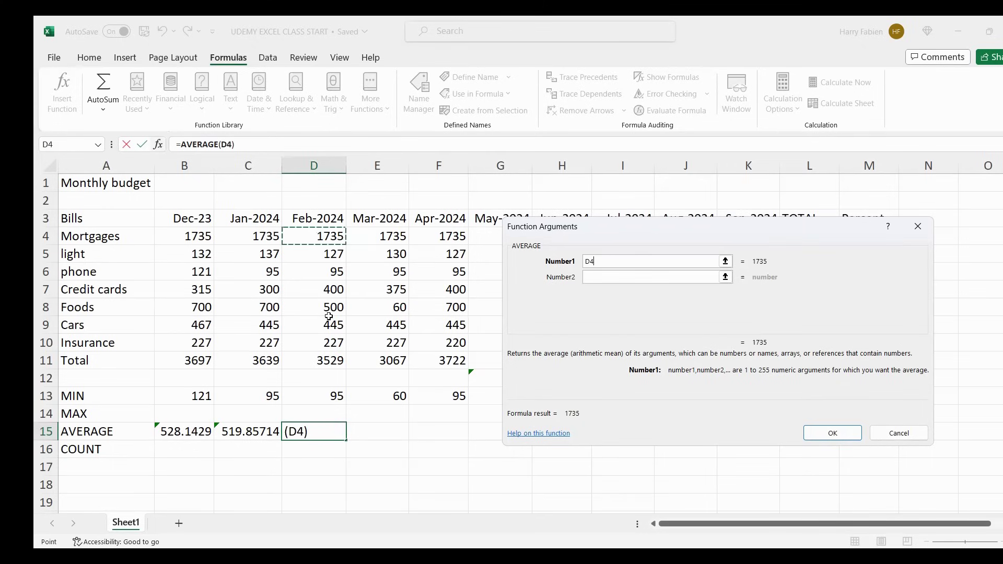
left_click_drag(329, 316, 329, 342)
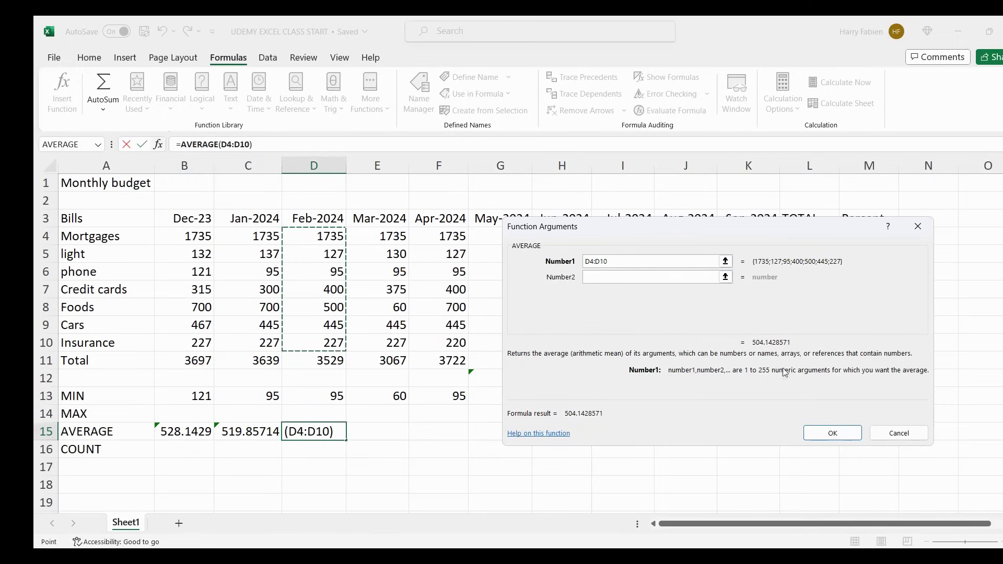
left_click(835, 433)
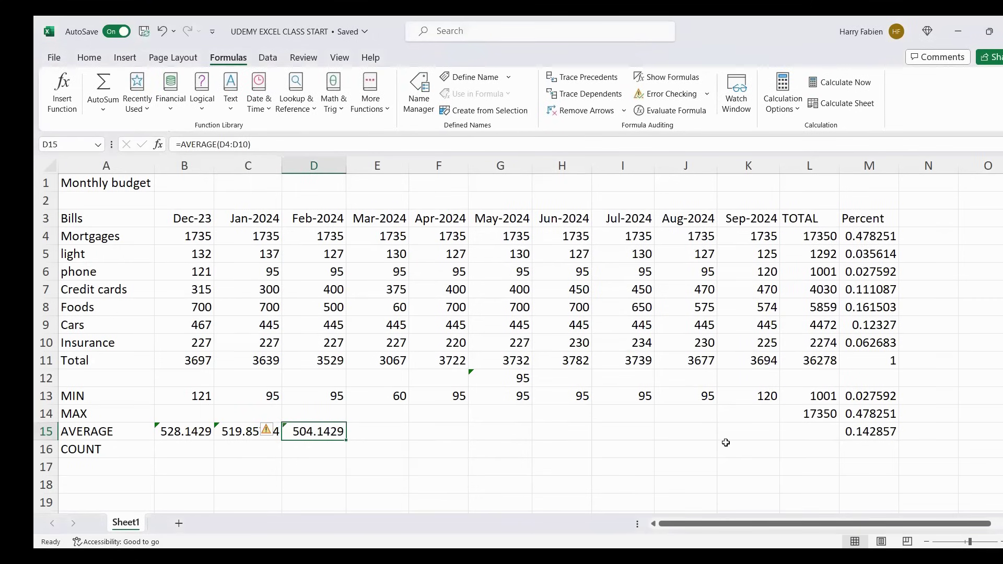
Step: Insert the AVERAGE function in E15 for the Mar-2024 bills, replacing the suggested range with E4:E10
left_click(393, 432)
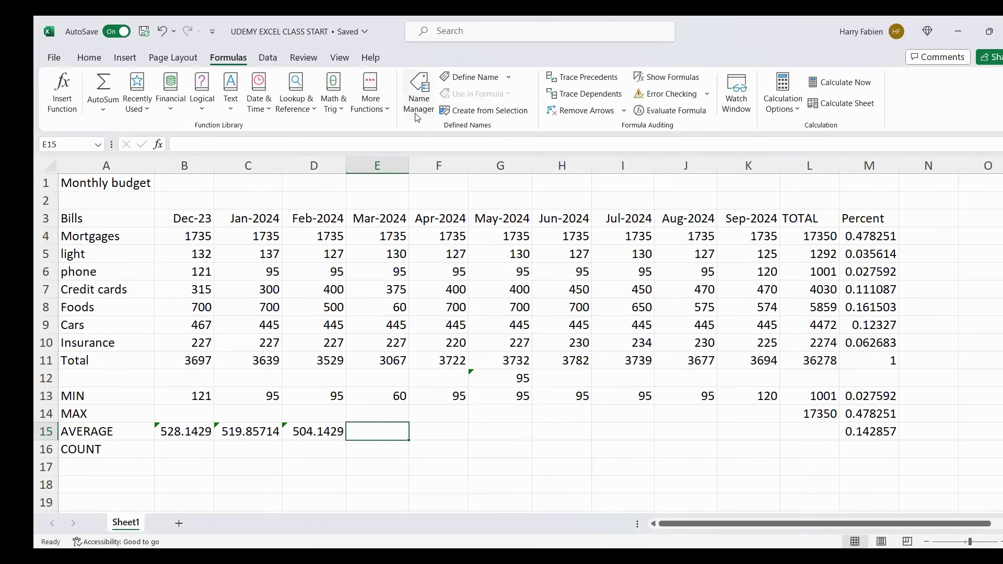
left_click(387, 109)
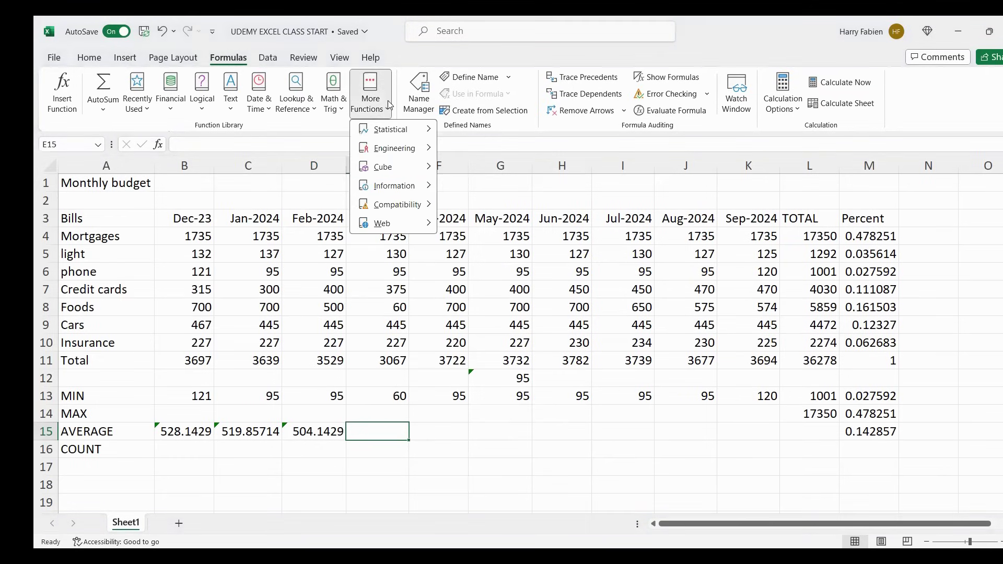
mouse_move(404, 134)
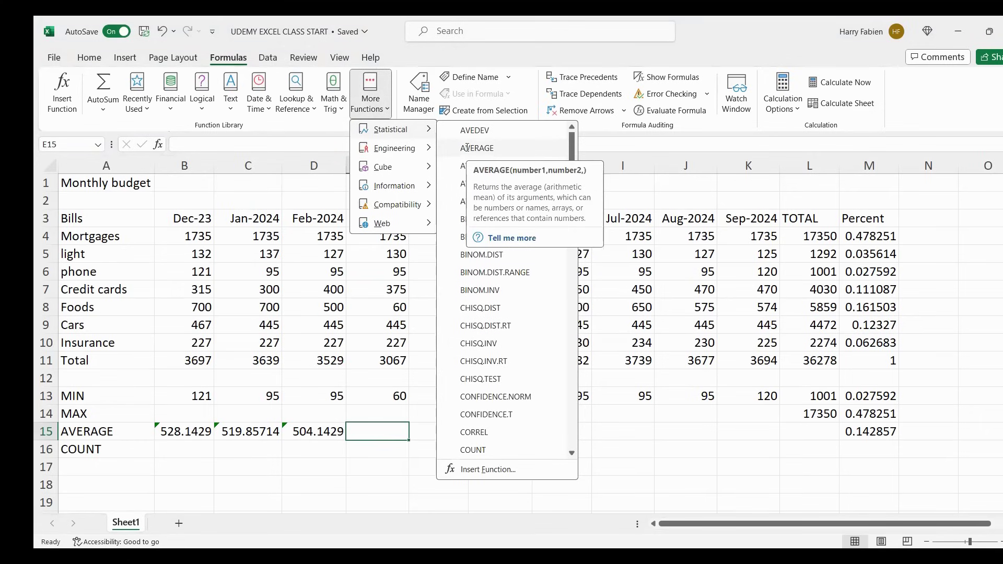
left_click(476, 148)
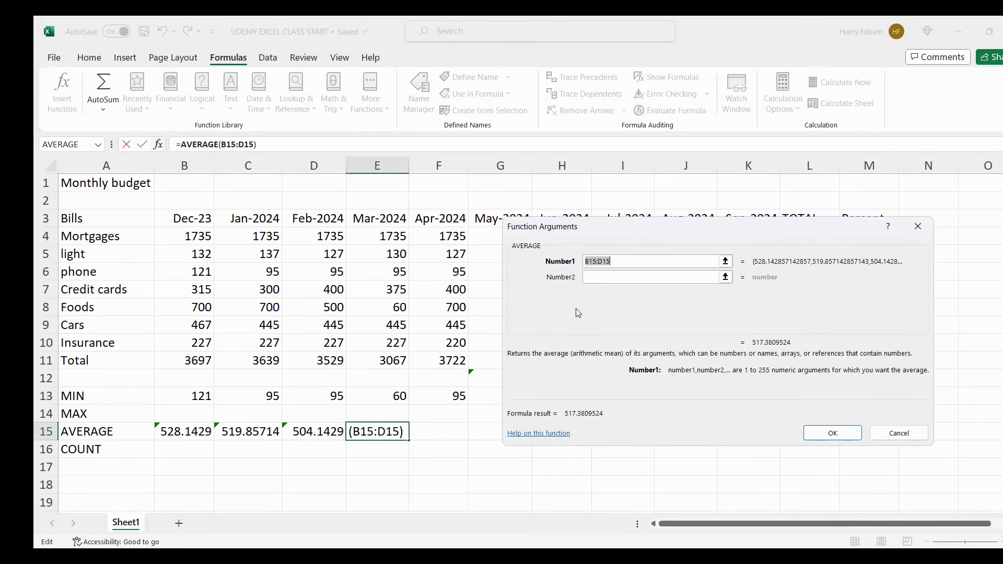
key("BackSpace")
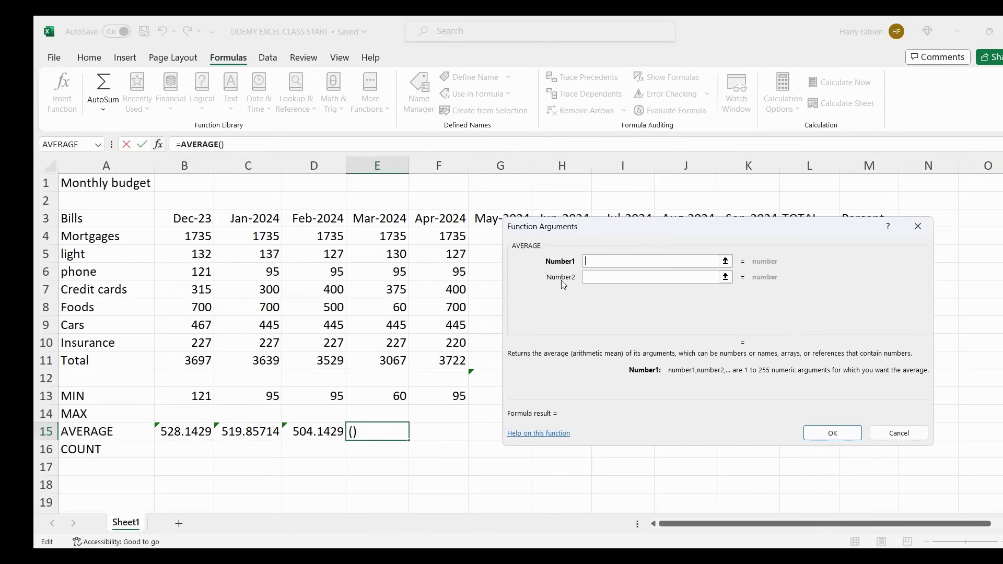
left_click(382, 236)
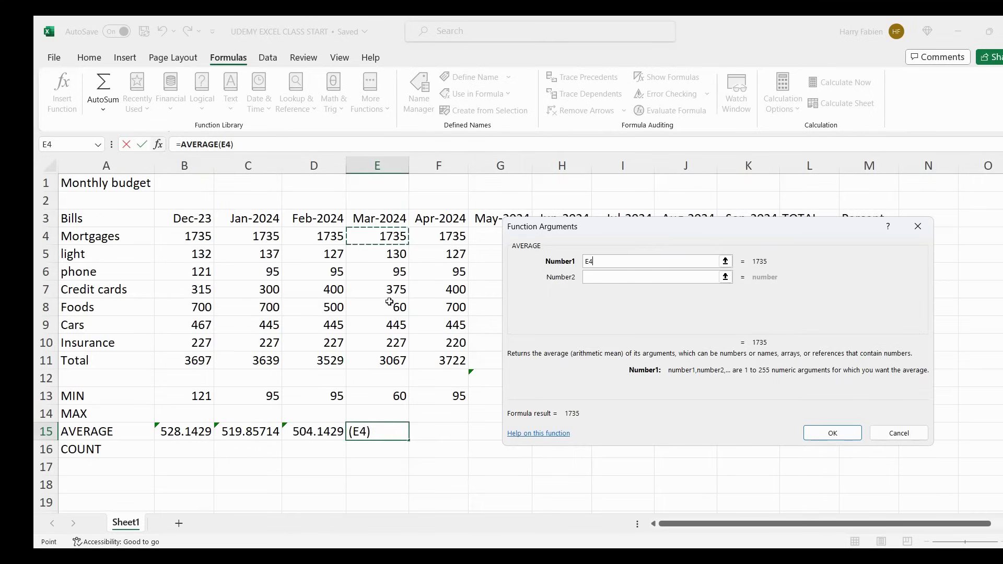
left_click(395, 345, "shift")
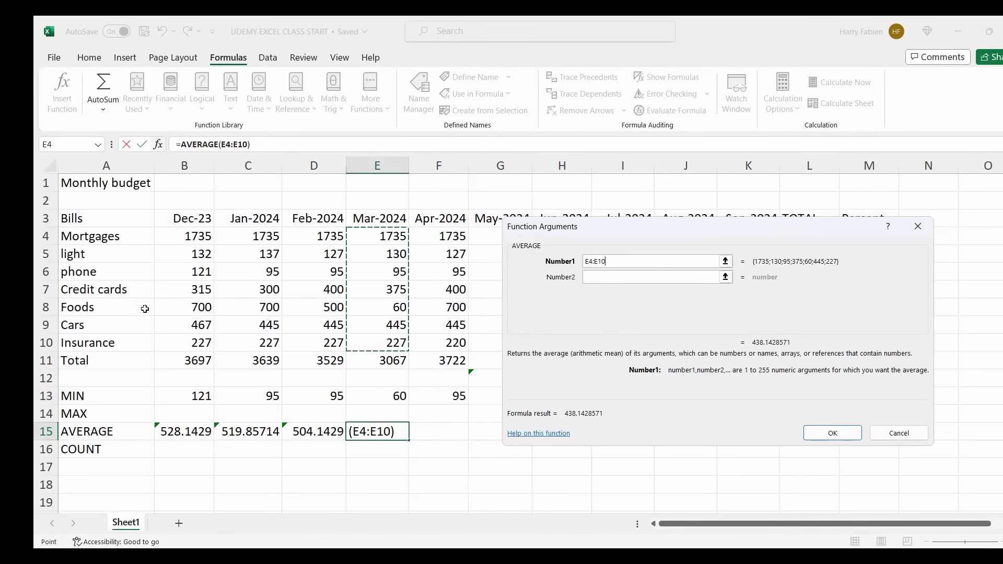
left_click(836, 433)
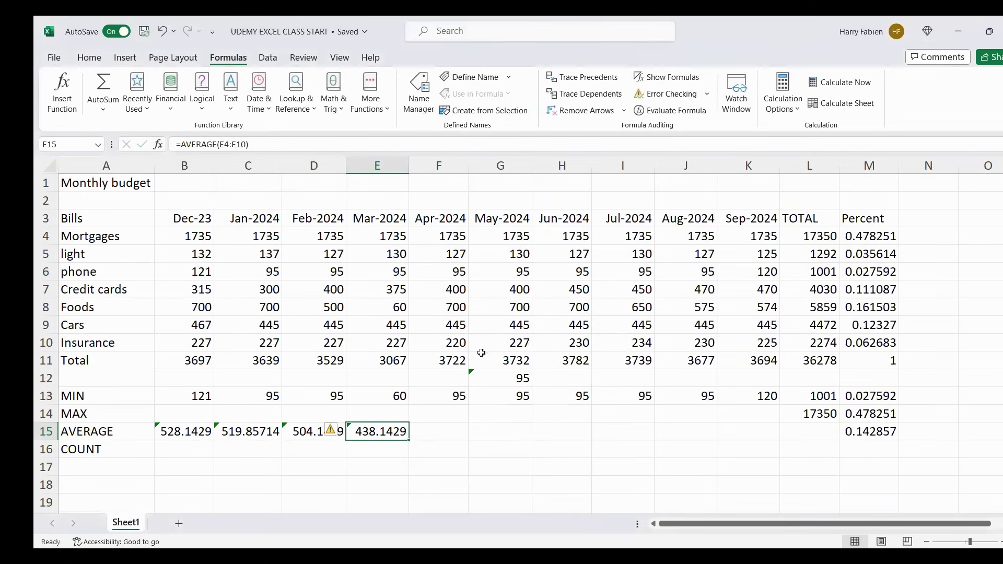
Step: Insert the AVERAGE function in F15 for the Apr-2024 bills, replacing the suggested range with F4:F10
left_click(452, 433)
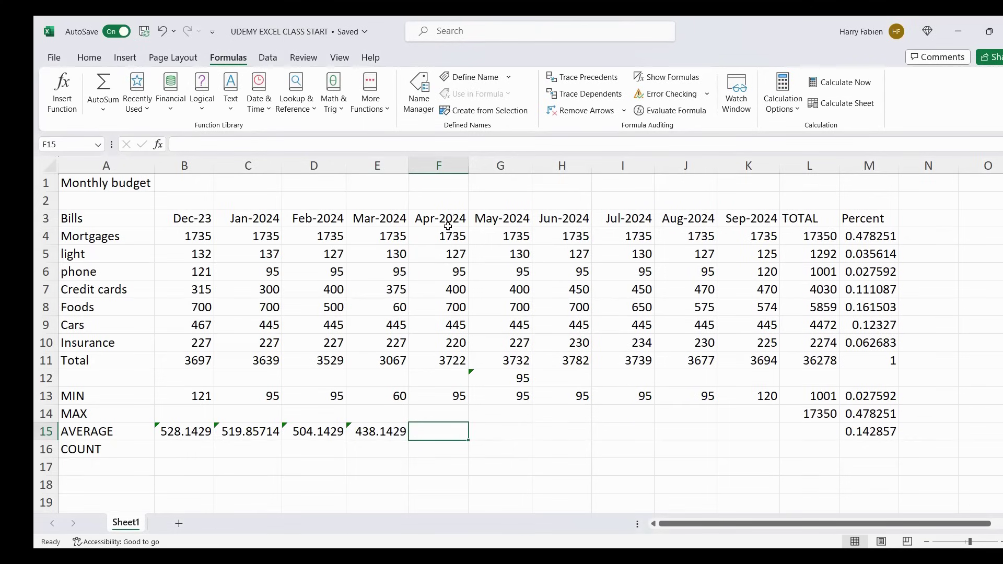
left_click(389, 108)
mouse_move(393, 137)
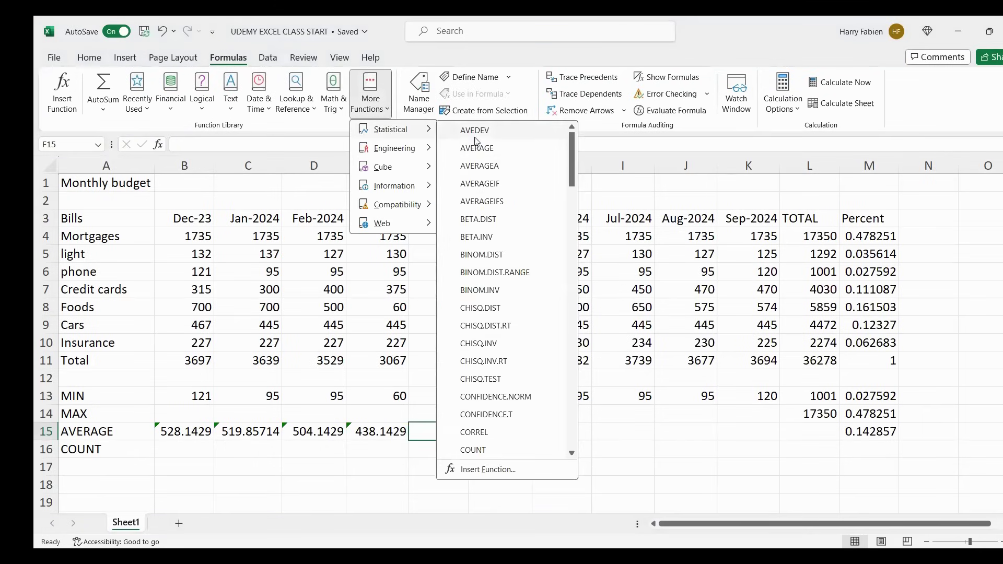
left_click(480, 150)
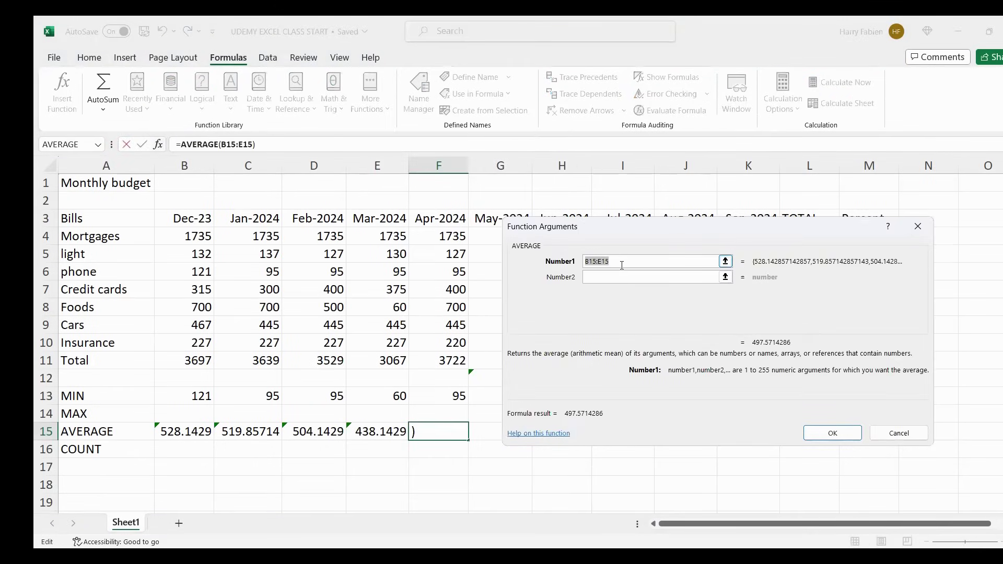
key("BackSpace")
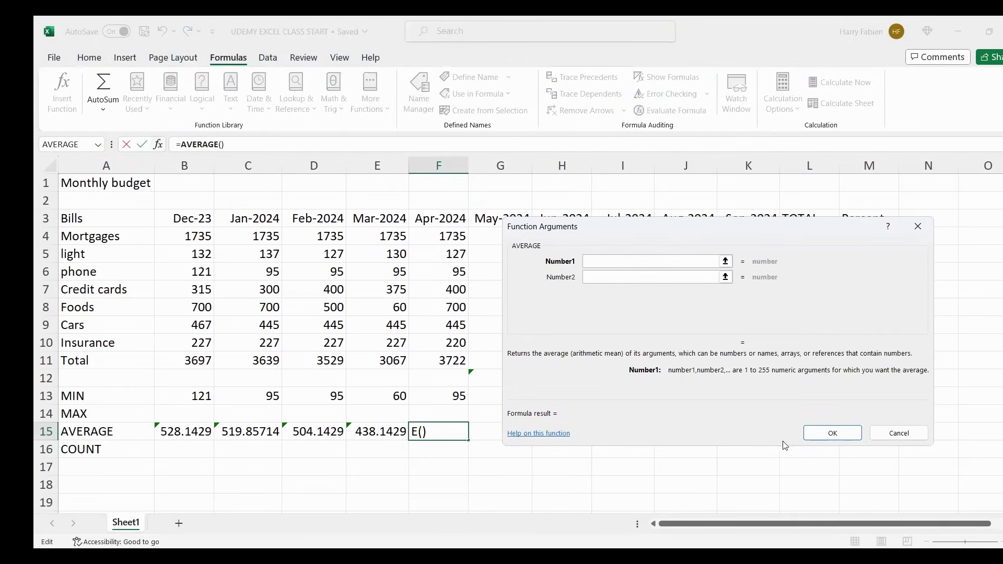
left_click(438, 236)
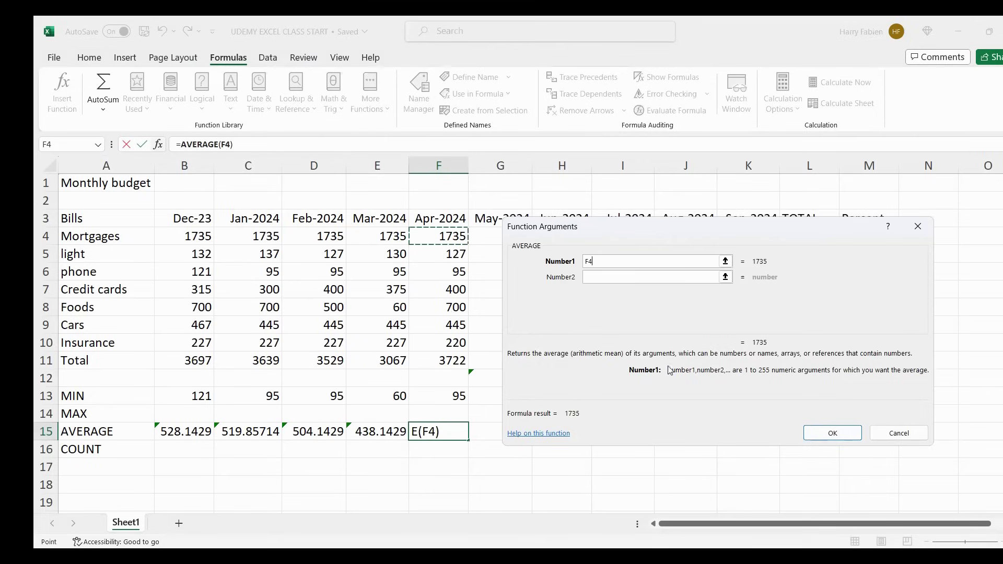
left_click(452, 341, "shift")
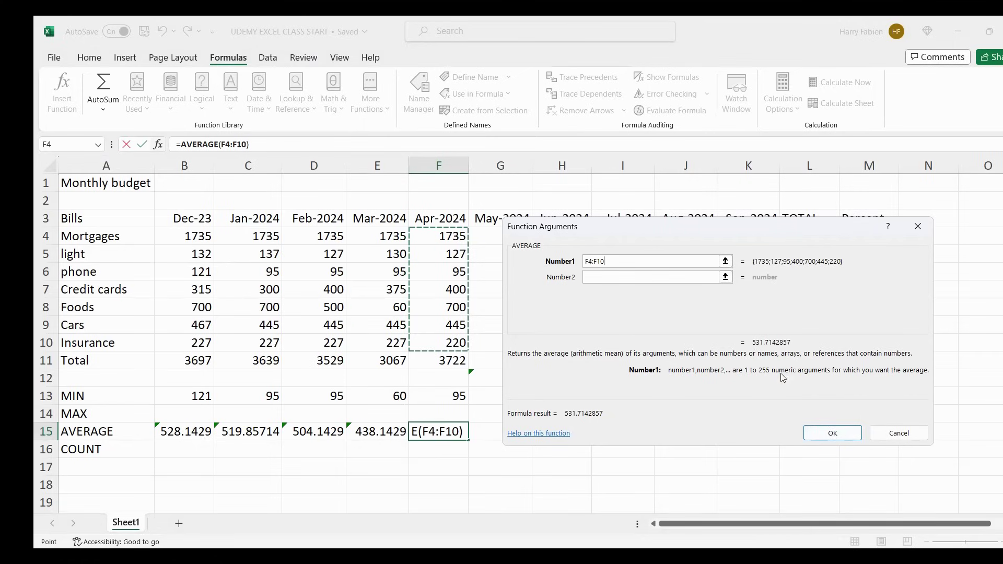
left_click(828, 427)
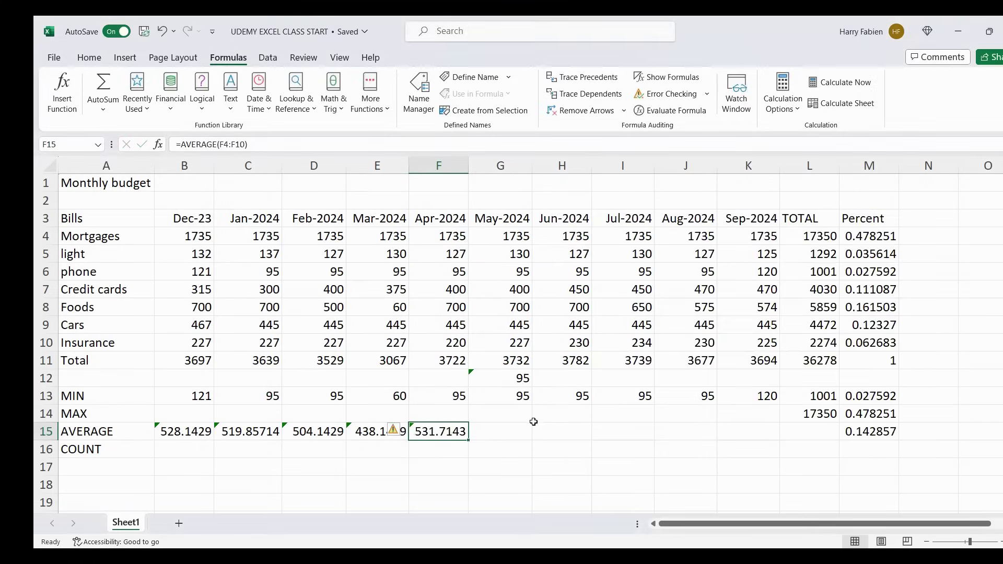
Step: Insert the COUNT function in B16 for the Dec-23 bills, replacing the suggested argument with B4:B10
left_click(519, 432)
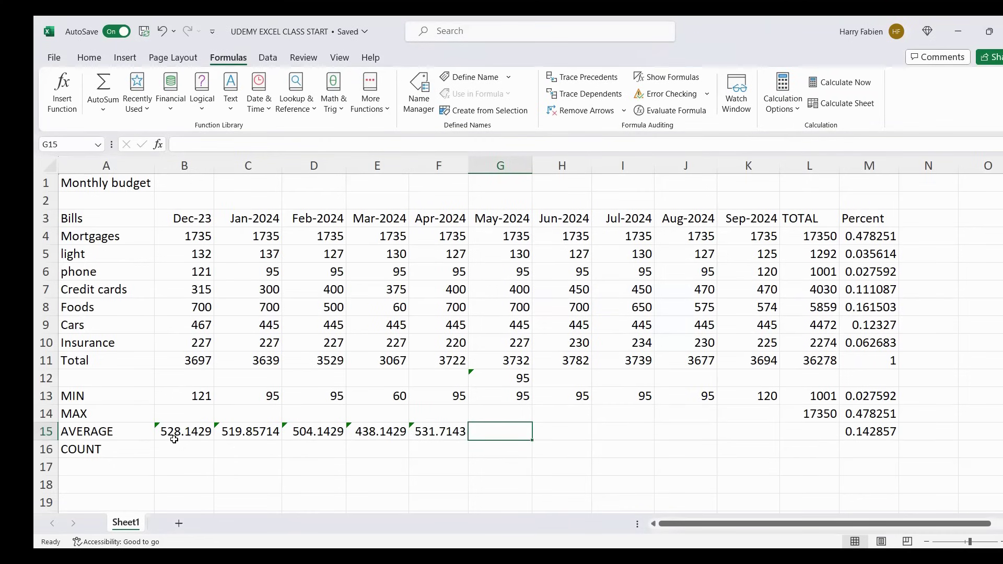
left_click(191, 445)
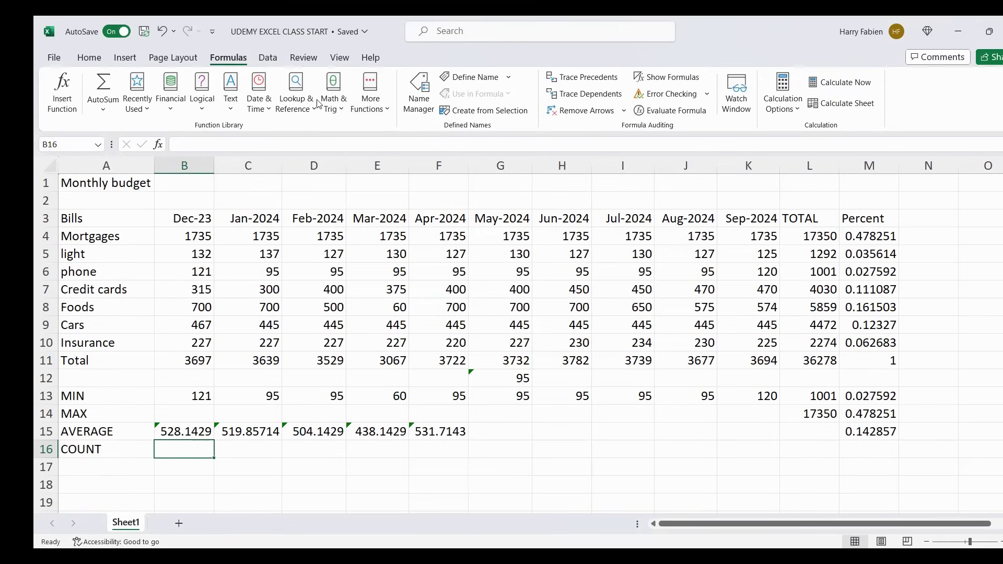
left_click(389, 111)
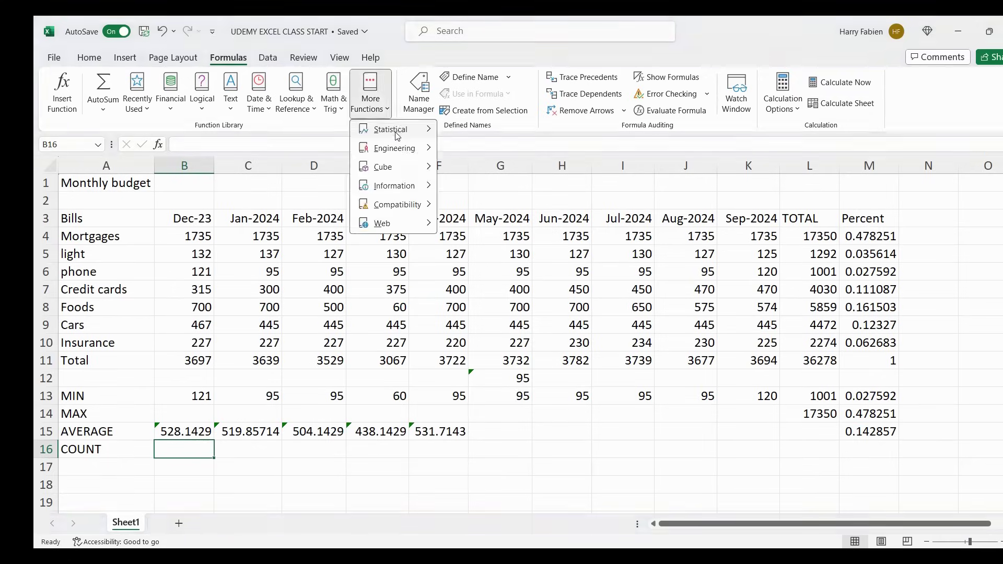
mouse_move(399, 134)
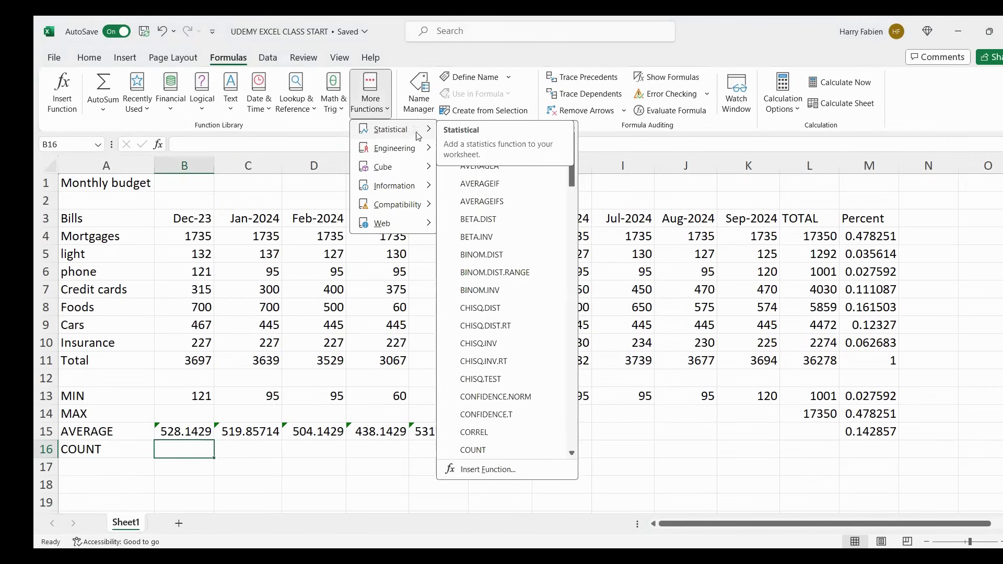
left_click(477, 450)
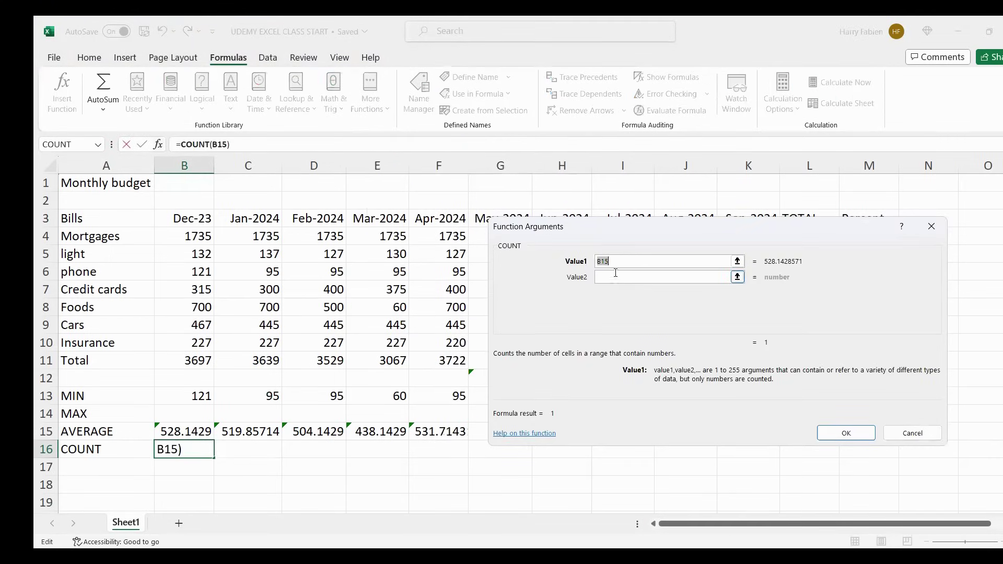
key("BackSpace")
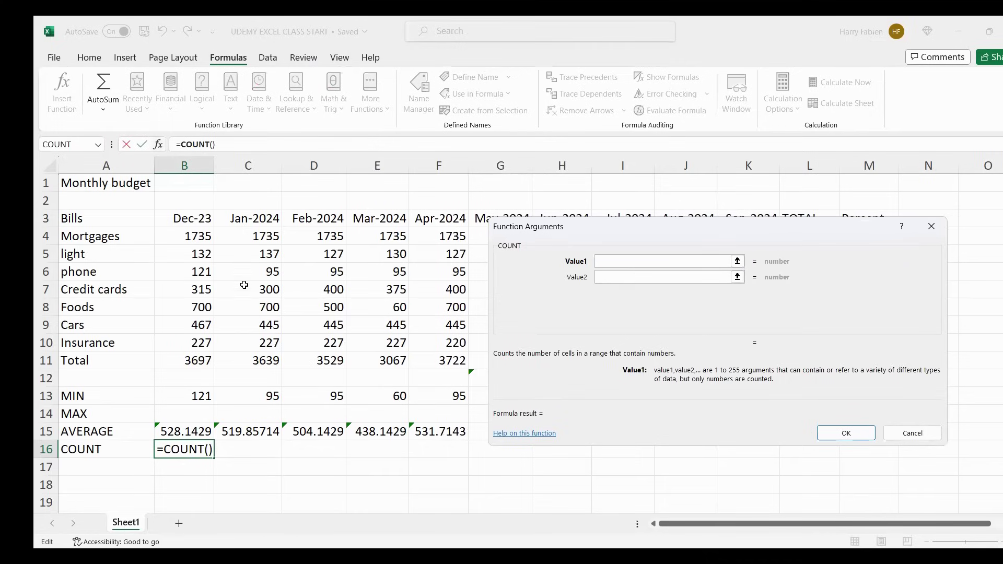
left_click(188, 236)
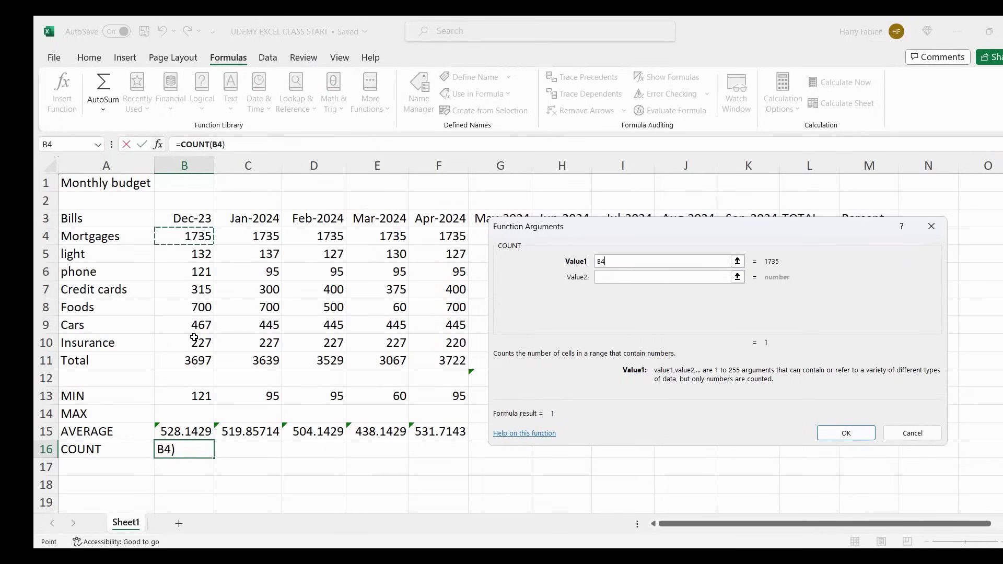
type(":B10")
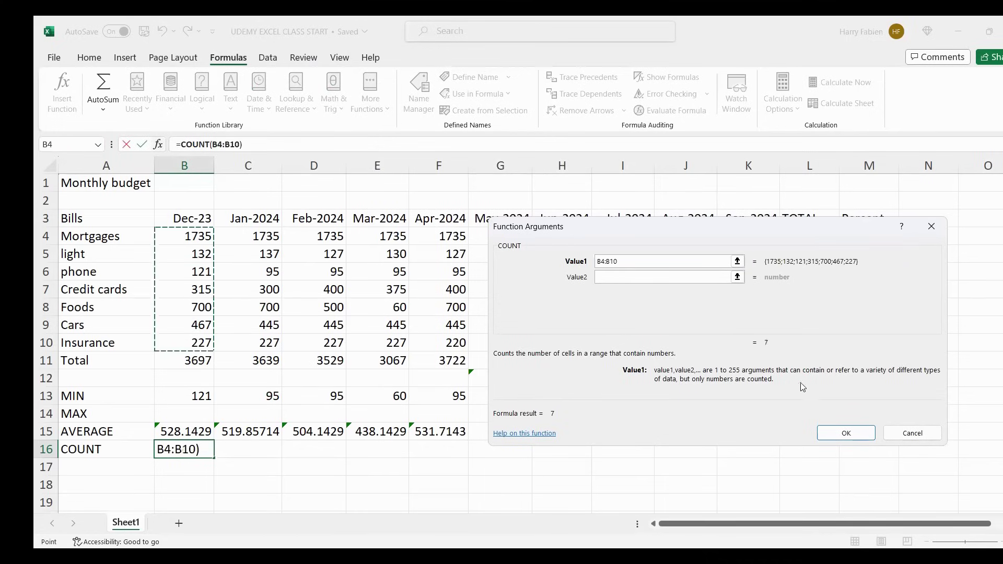
left_click(846, 433)
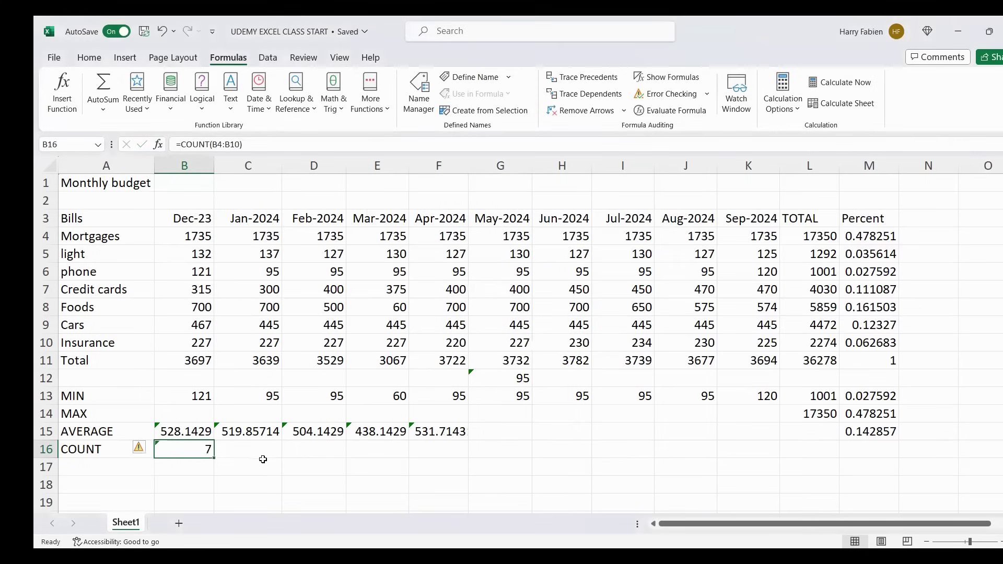
left_click(267, 451)
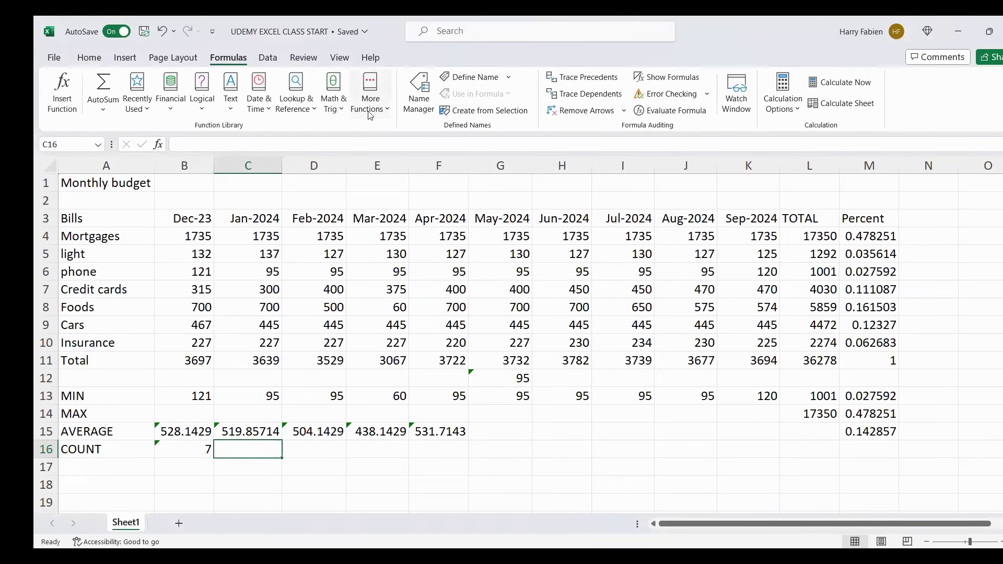
left_click(394, 120)
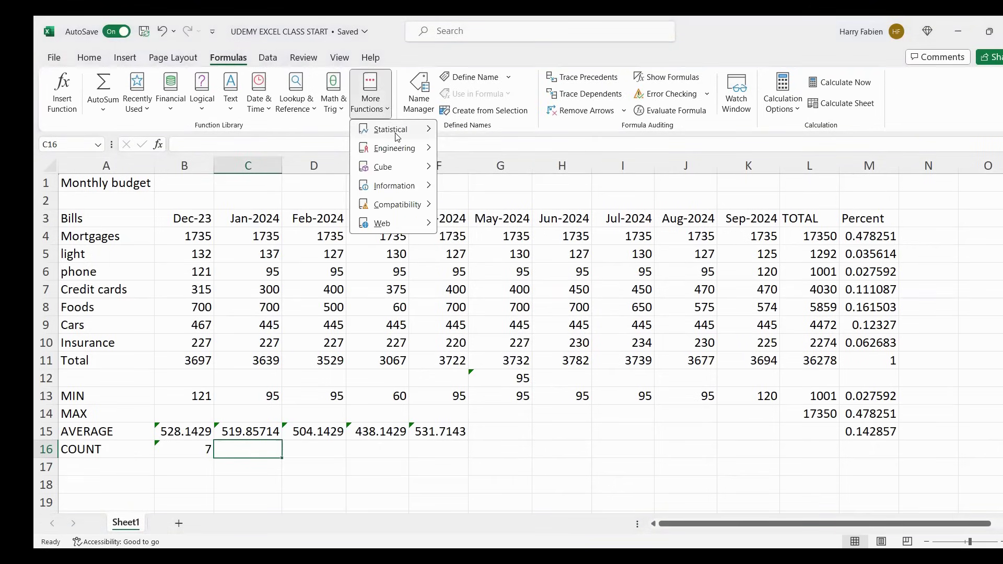
mouse_move(397, 136)
left_click(464, 149)
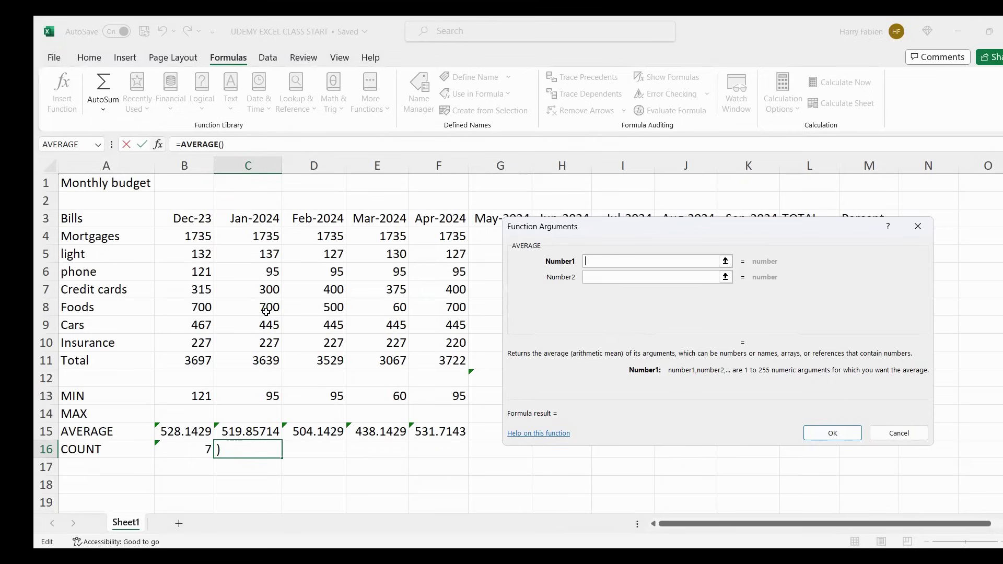
left_click_drag(266, 311, 264, 350)
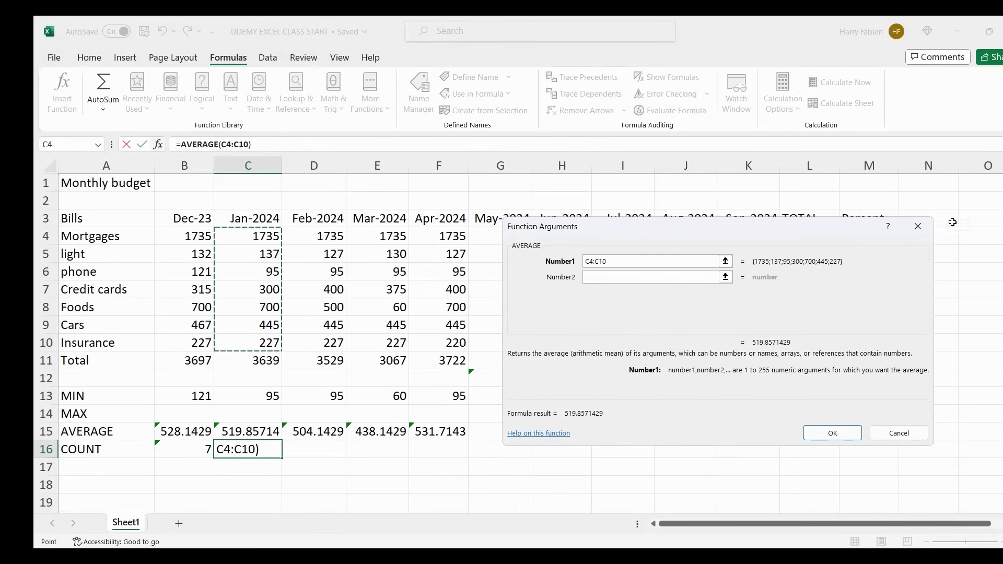
left_click(918, 225)
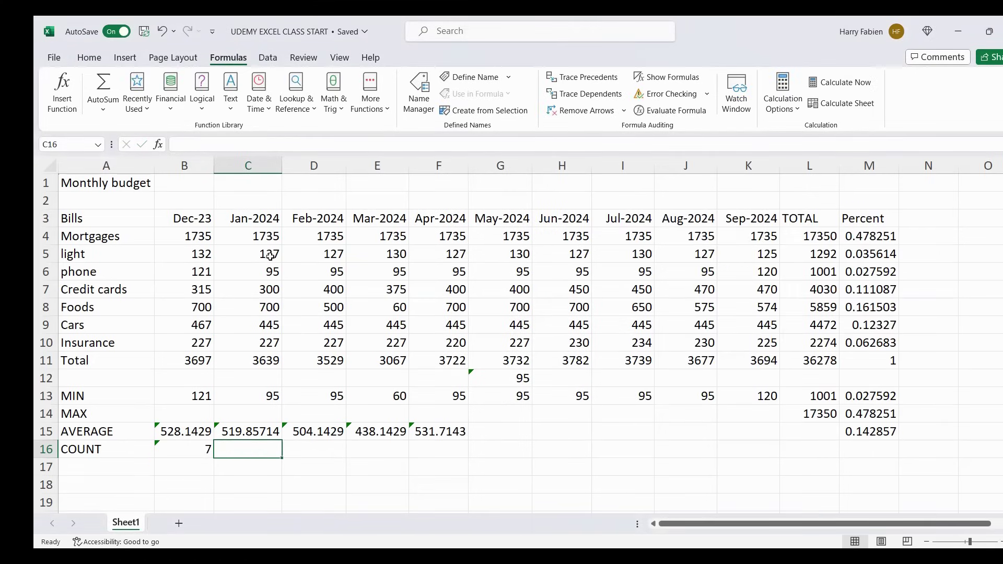
Step: Insert the COUNT function in C16 for the Jan-2024 bills, replacing the suggested argument with C4:C10
left_click(388, 110)
mouse_move(394, 133)
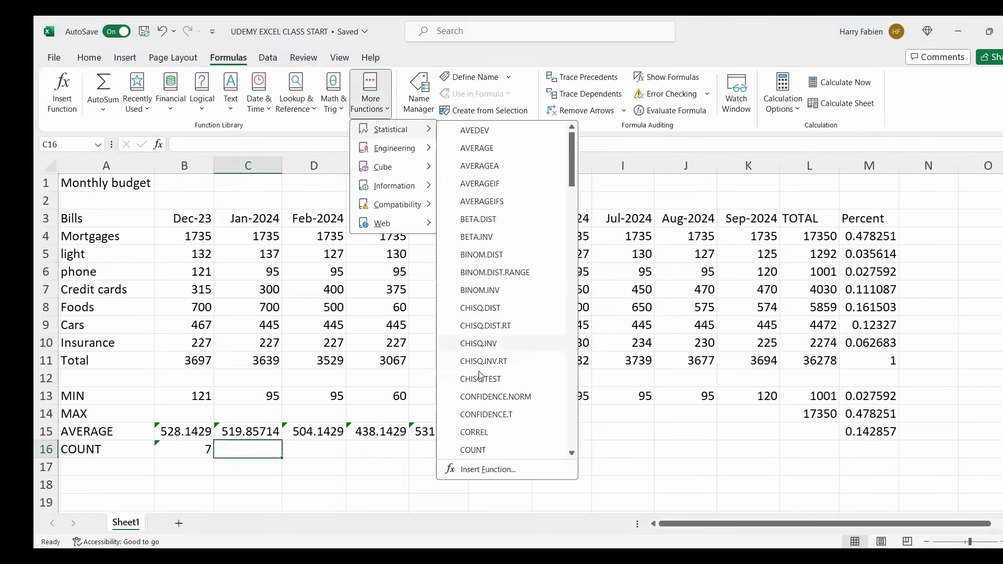
left_click(485, 452)
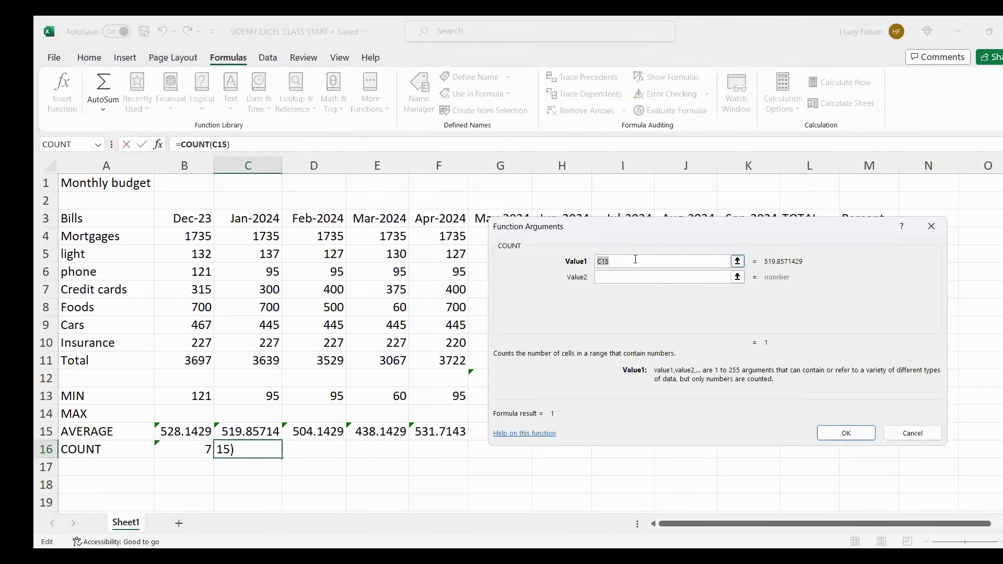
key("BackSpace")
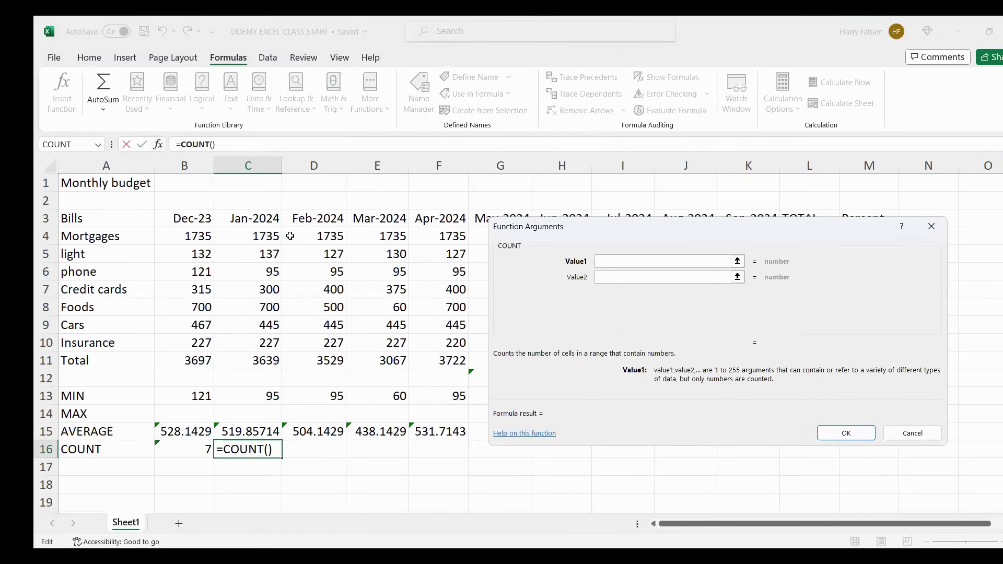
left_click(257, 237)
left_click(264, 340, "shift")
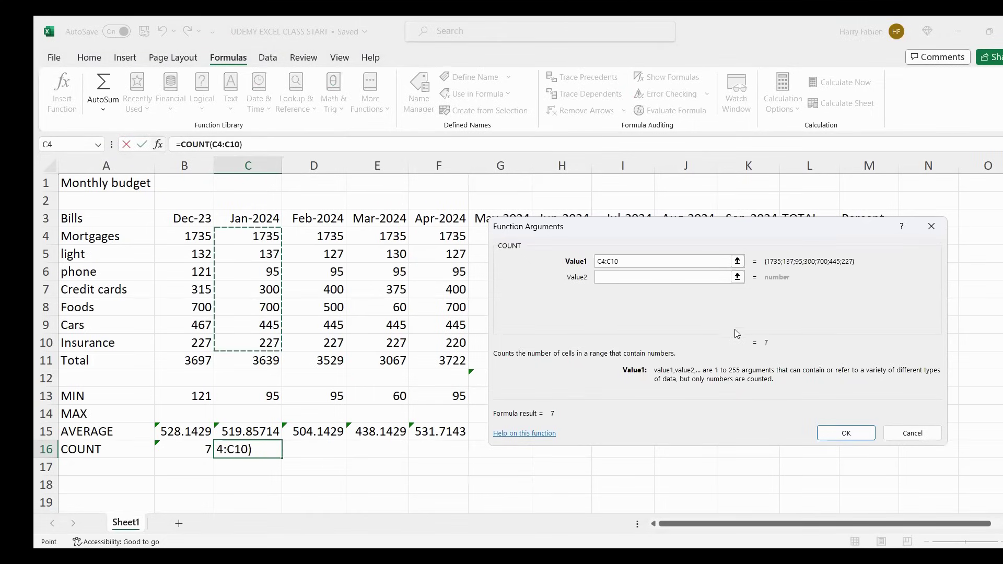
left_click(846, 433)
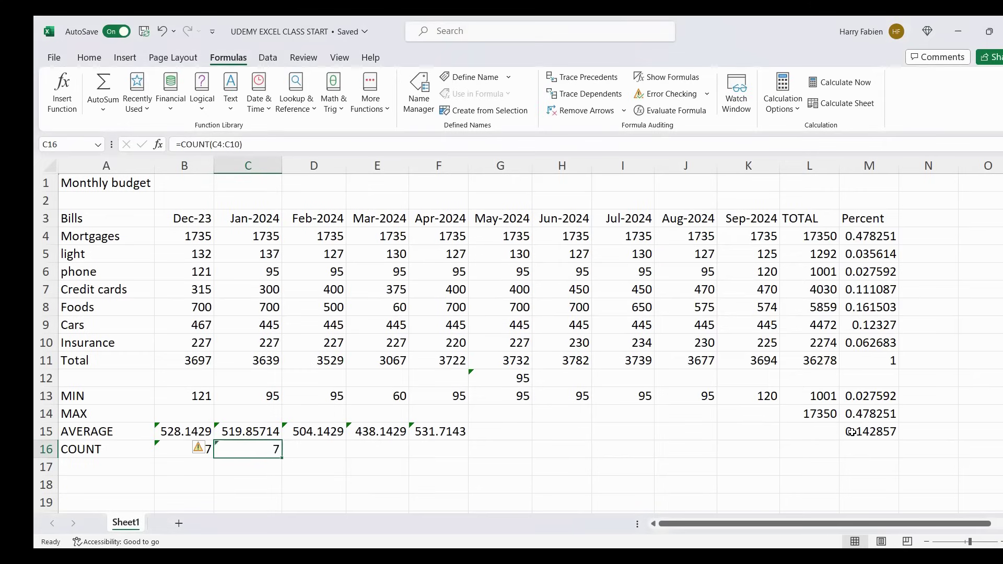
Step: Insert the COUNT function in D16 for the Feb-2024 bills, using the range D4:D10
left_click(336, 450)
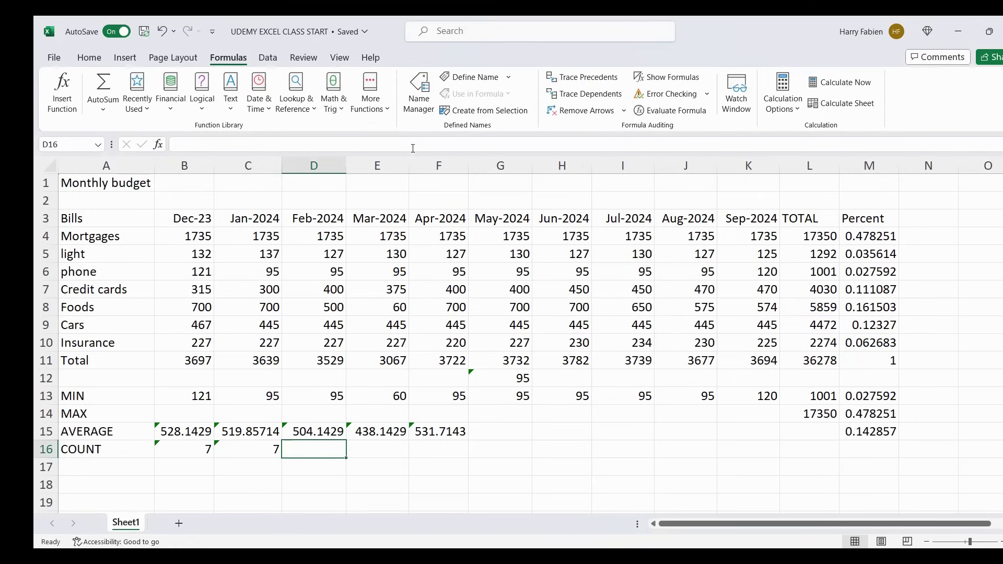
left_click(384, 114)
mouse_move(389, 133)
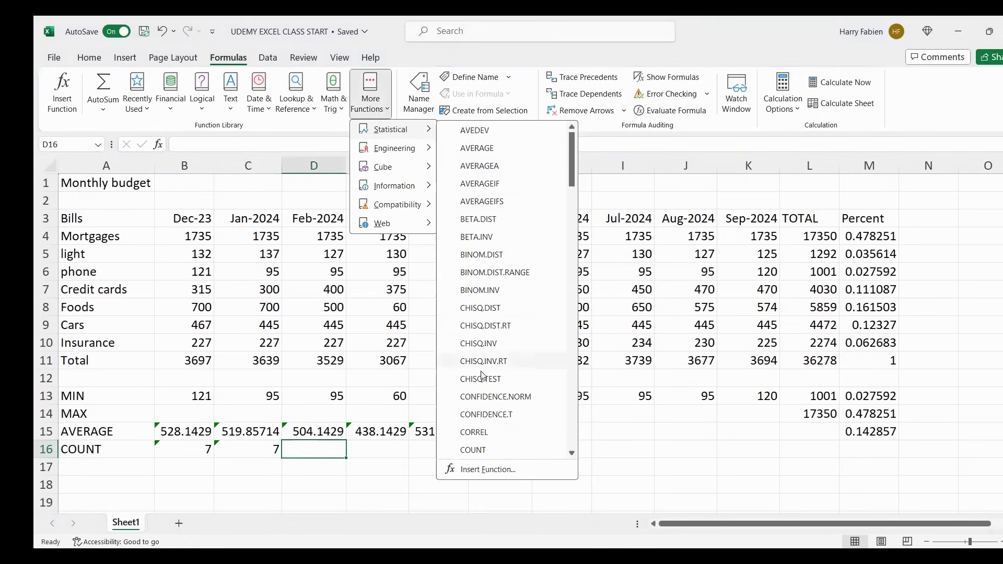
left_click(487, 451)
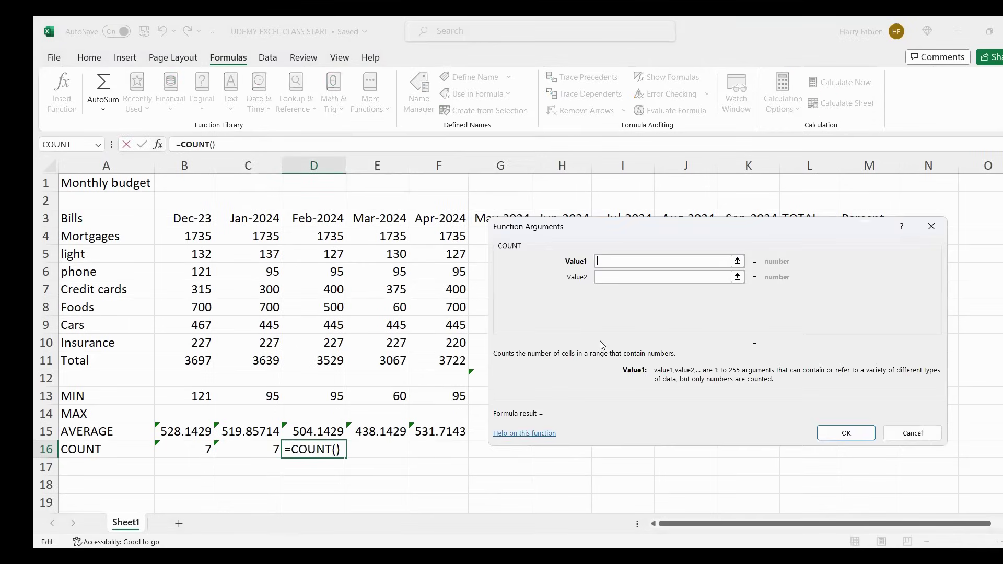
left_click(322, 237)
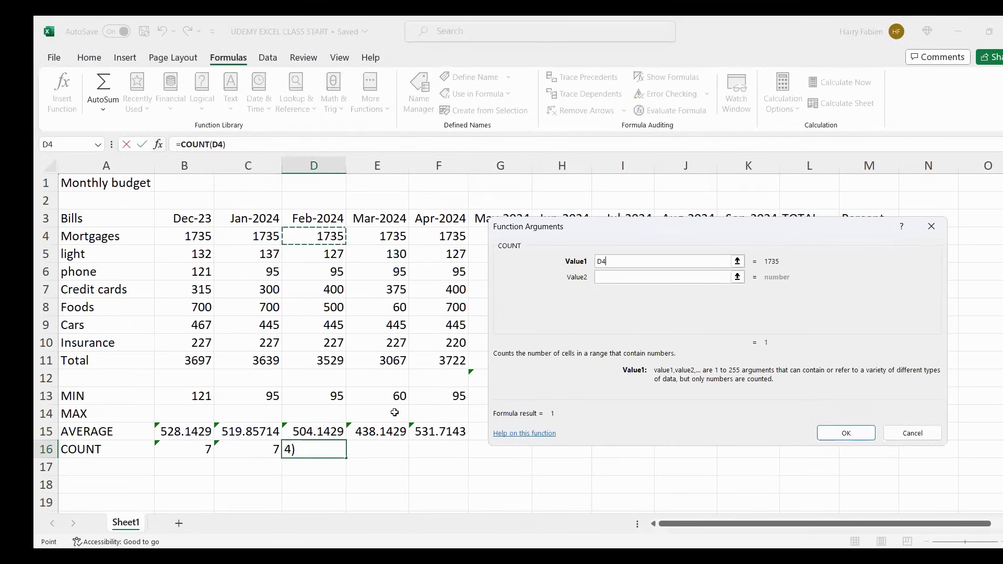
key("shift+Down")
key("shift+Down")
key("shift+Down")
key("shift+Down")
key("shift+Down")
key("shift+Down")
left_click(854, 433)
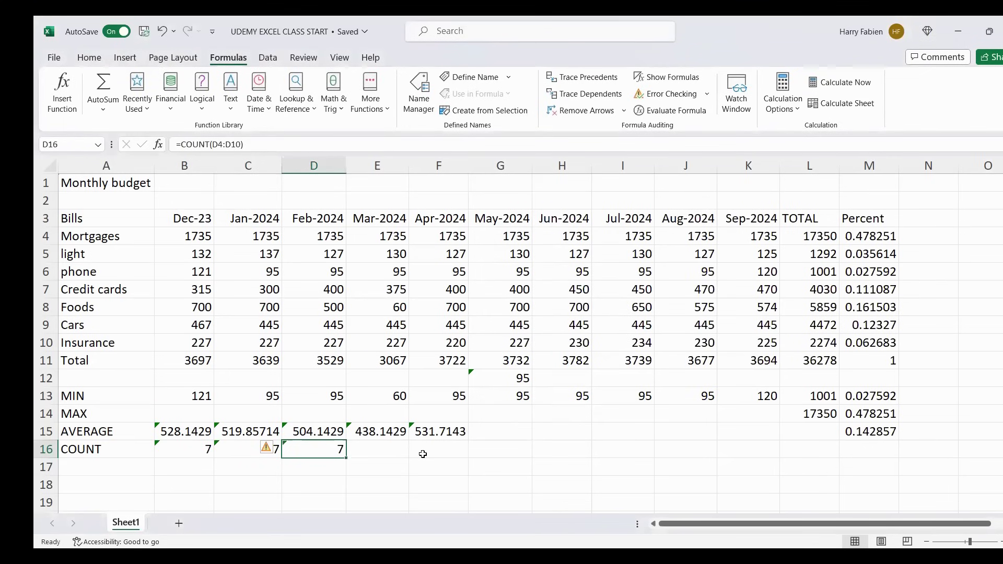
Step: Insert the COUNT function in E16 for the Mar-2024 bills, using the range E4:E10
left_click(387, 449)
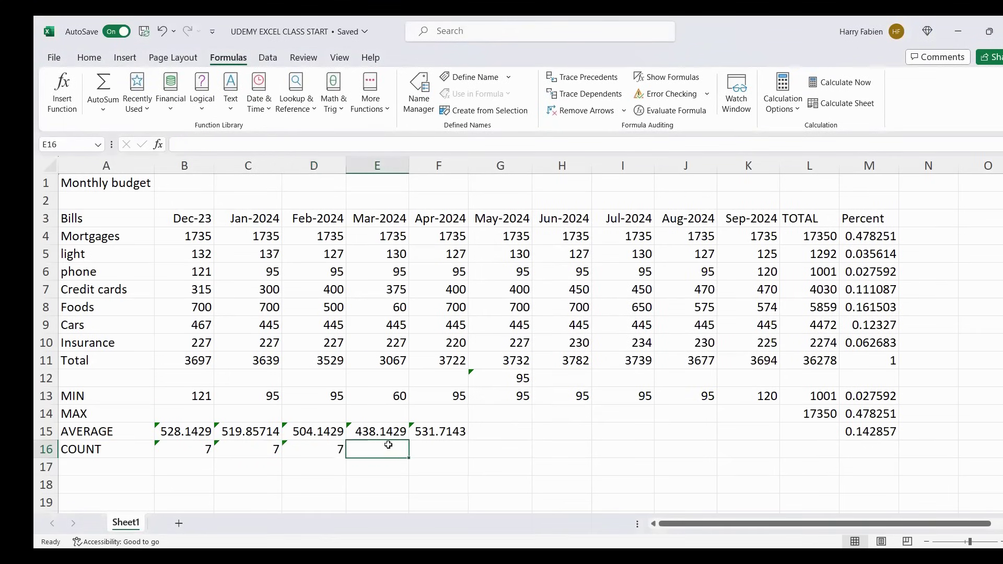
left_click(389, 112)
mouse_move(399, 131)
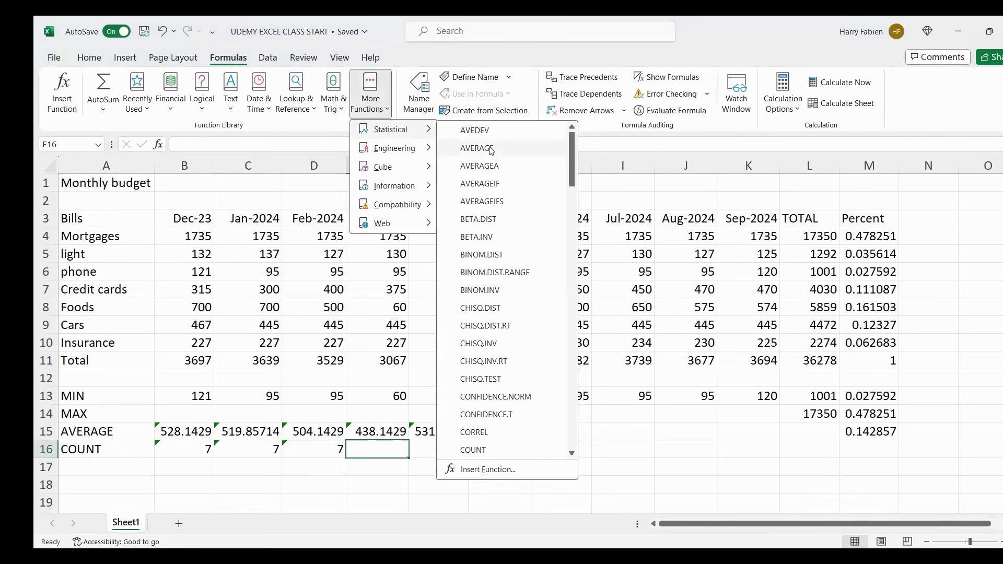
left_click(490, 452)
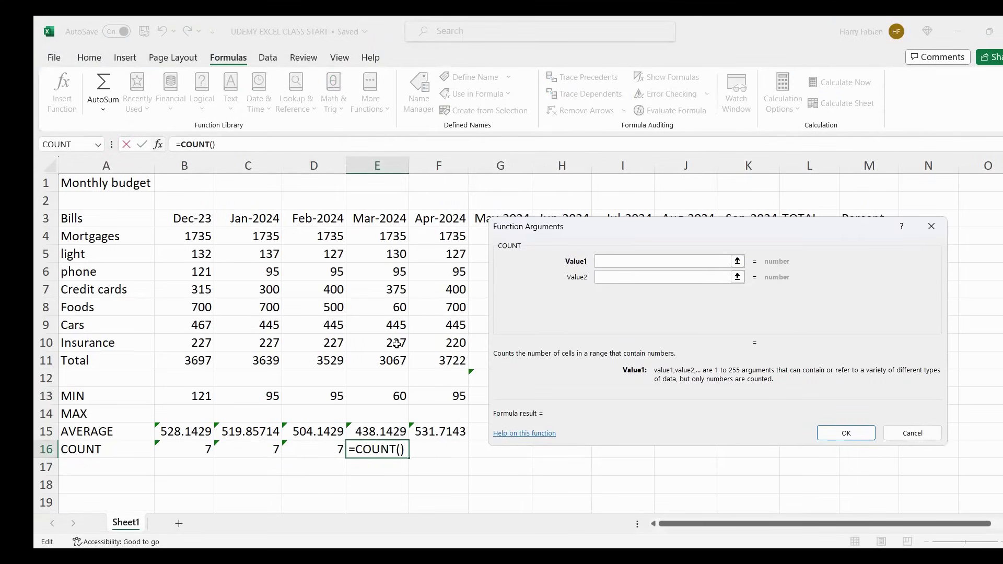
left_click_drag(397, 344, 389, 236)
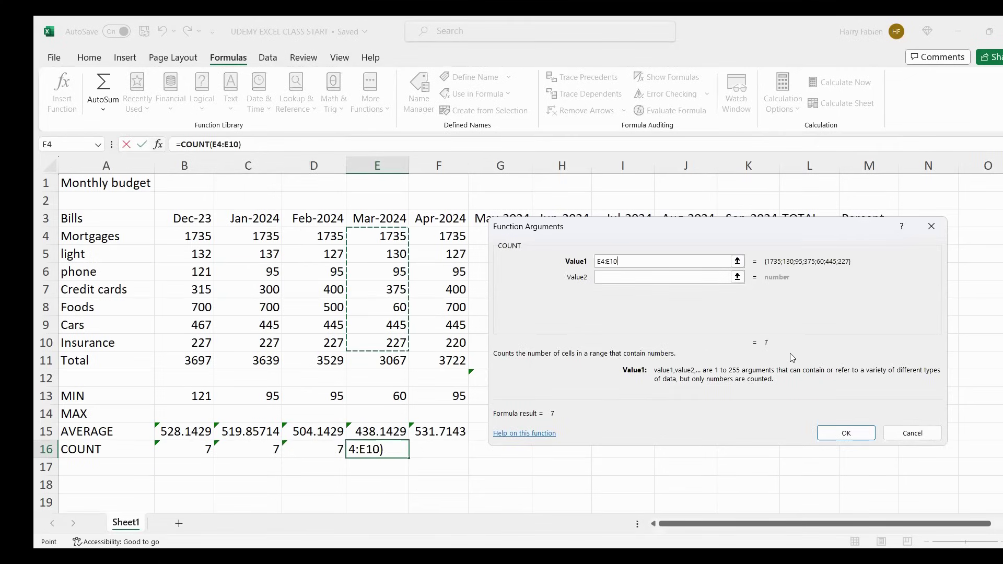
left_click(846, 431)
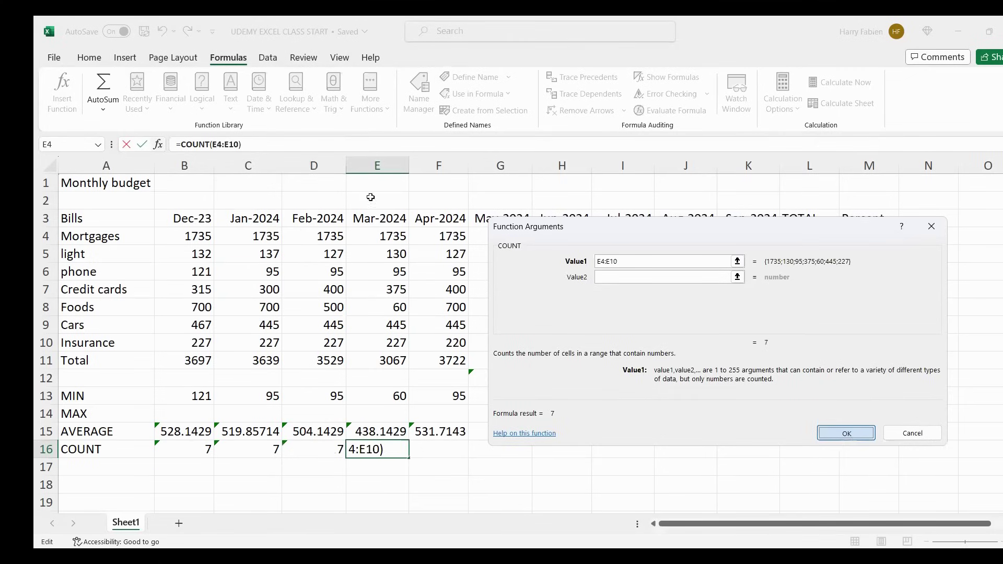
Step: Insert the COUNT function in F16 for the Apr-2024 bills, using the range F4:F10
left_click(459, 453)
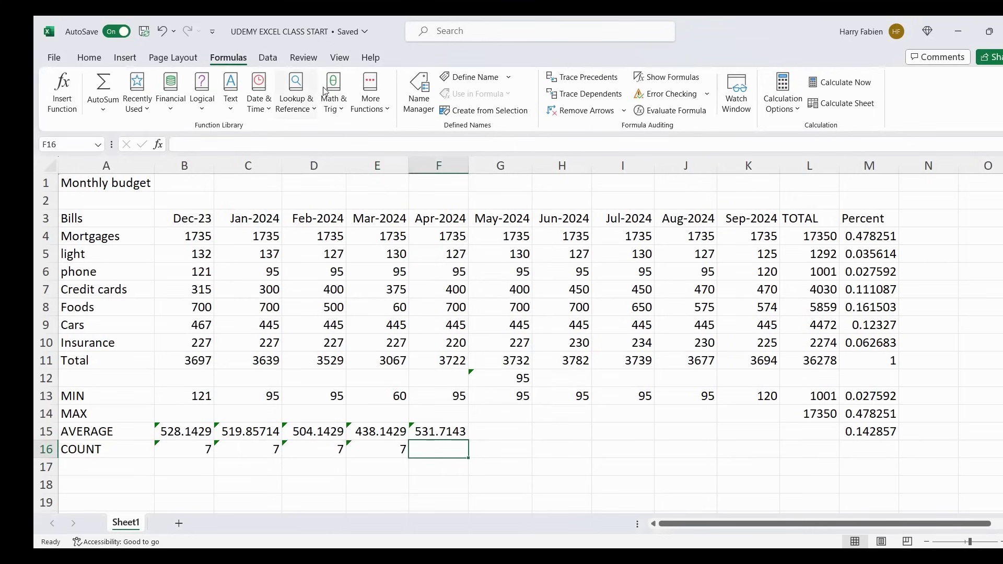
left_click(382, 112)
mouse_move(392, 129)
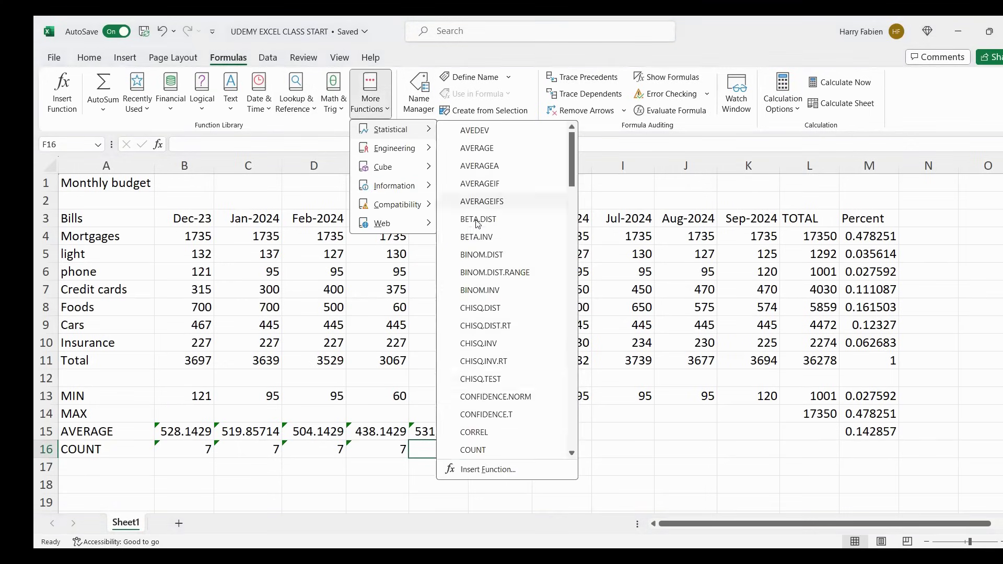
left_click(496, 450)
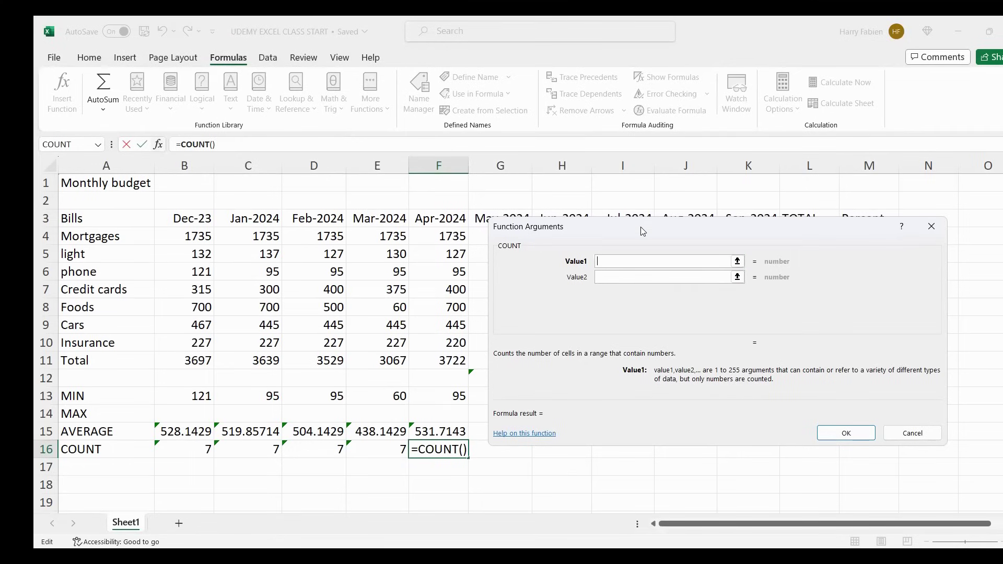
left_click_drag(643, 231, 745, 205)
left_click(440, 237)
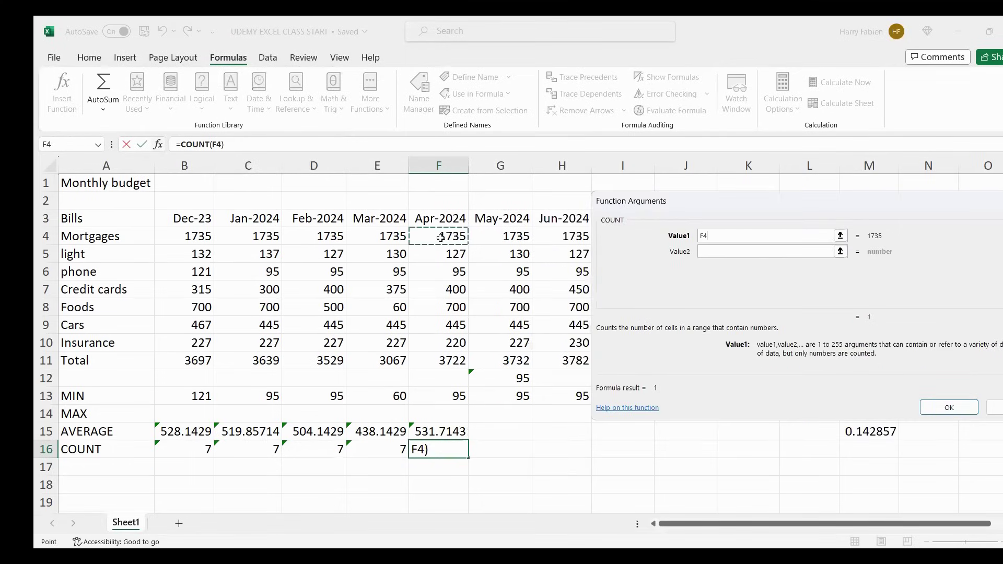
left_click(451, 342, "shift")
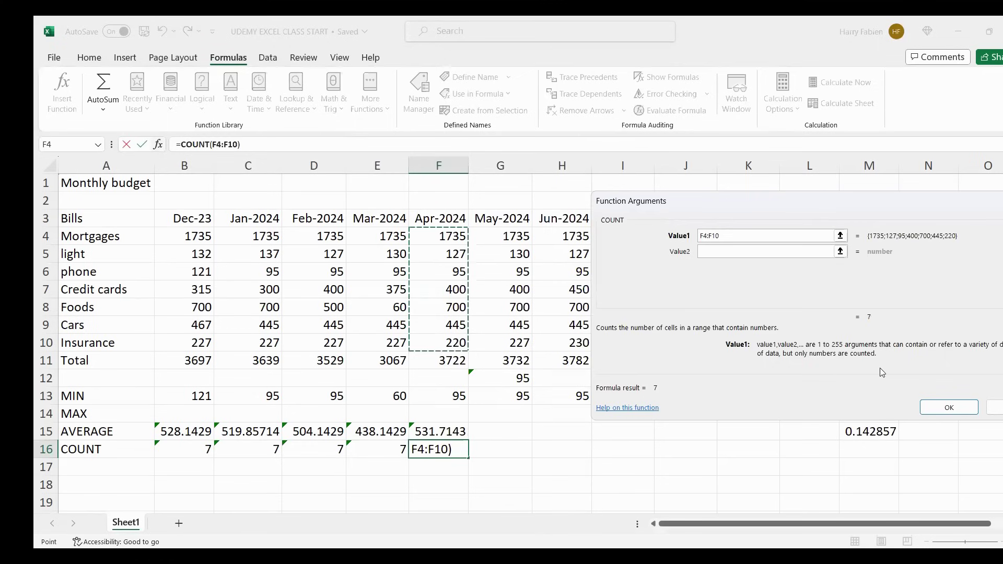
left_click(949, 407)
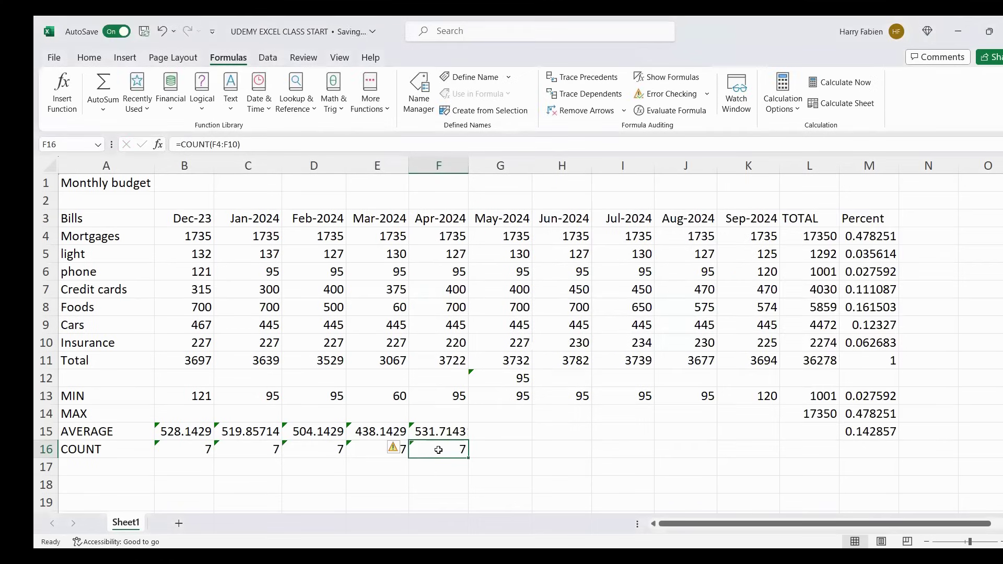
left_click(511, 455)
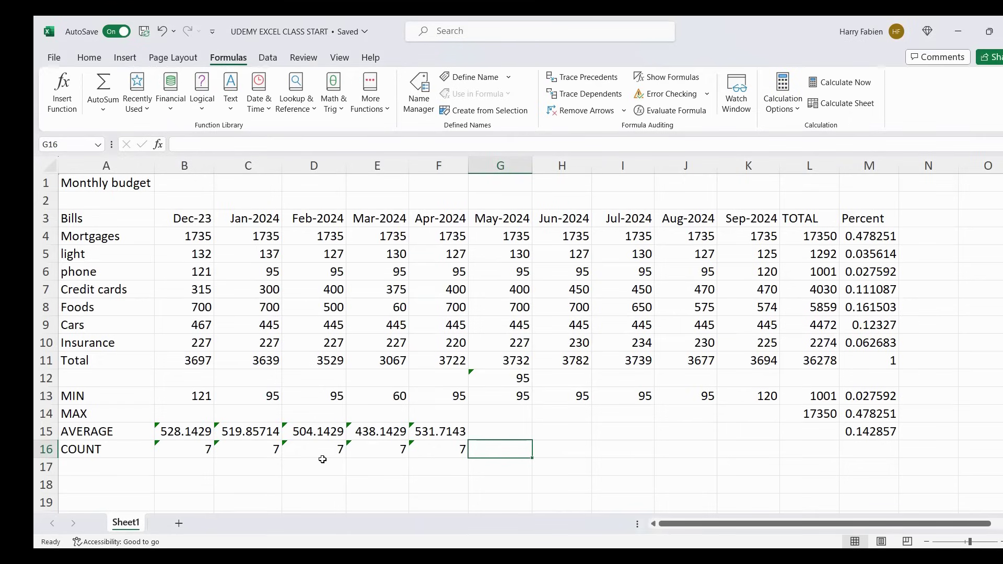
Step: Ignore the Formula Omits Adjacent Cells error on the AVERAGE formulas in B15 and C15
left_click(156, 426)
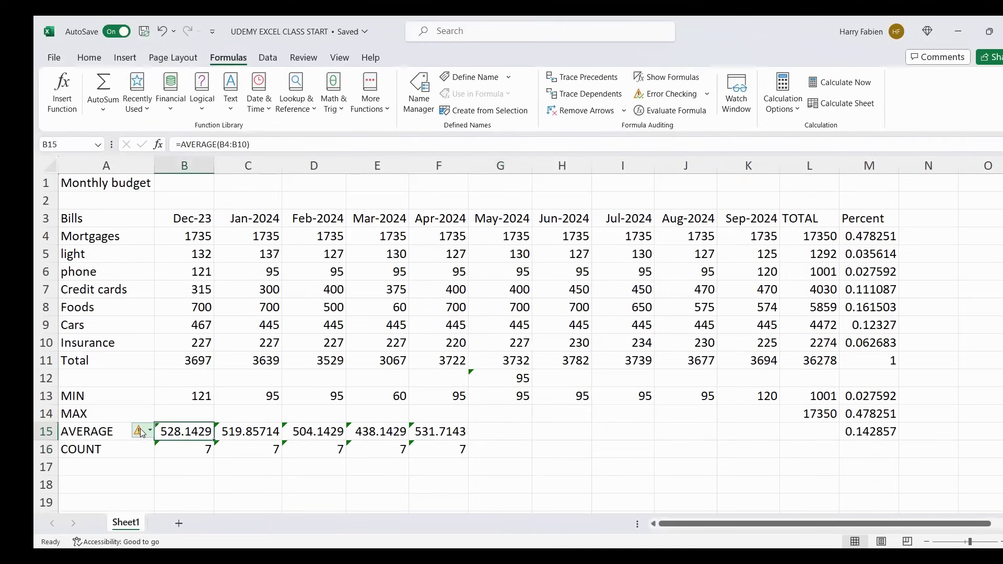
mouse_move(143, 437)
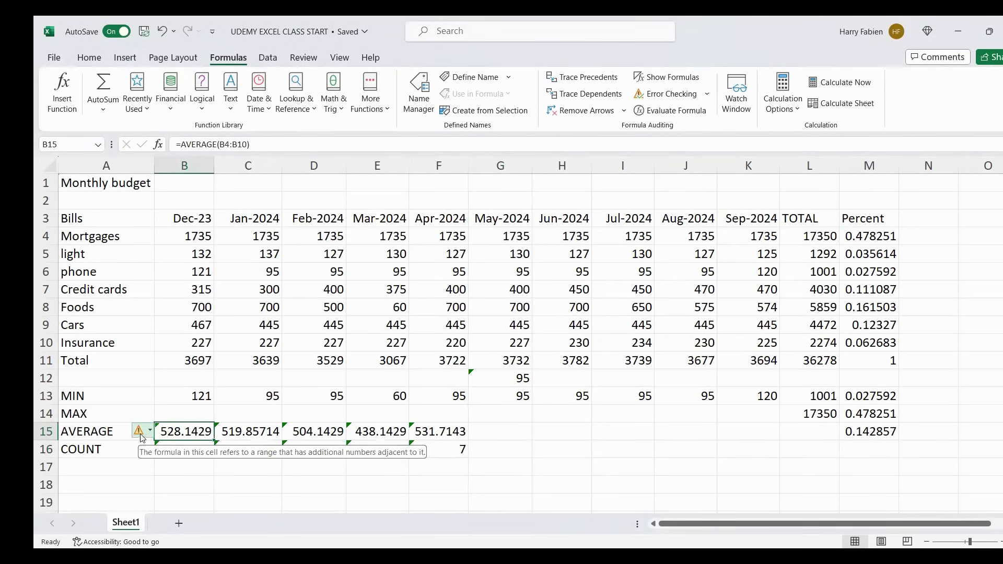
left_click(151, 433)
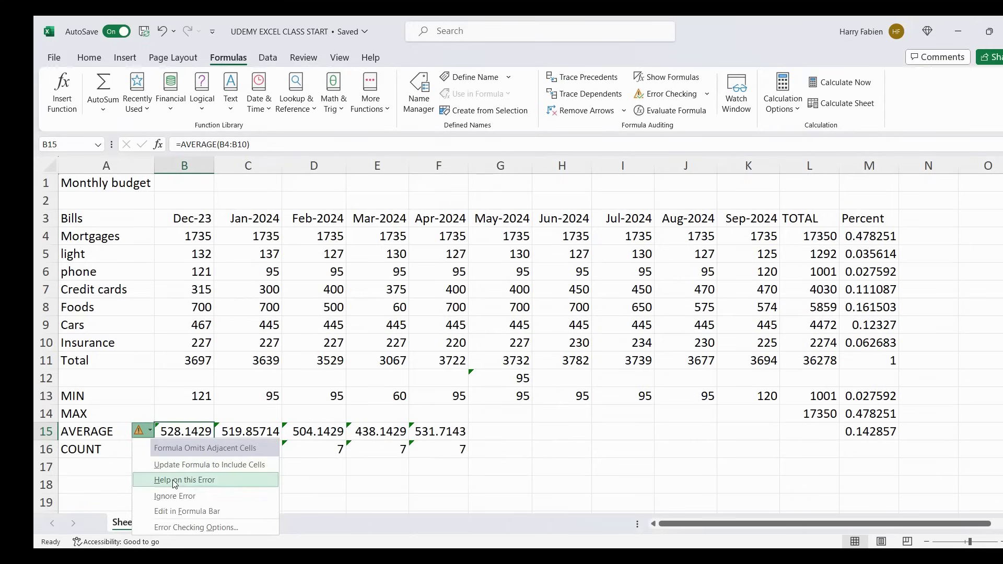
left_click(174, 503)
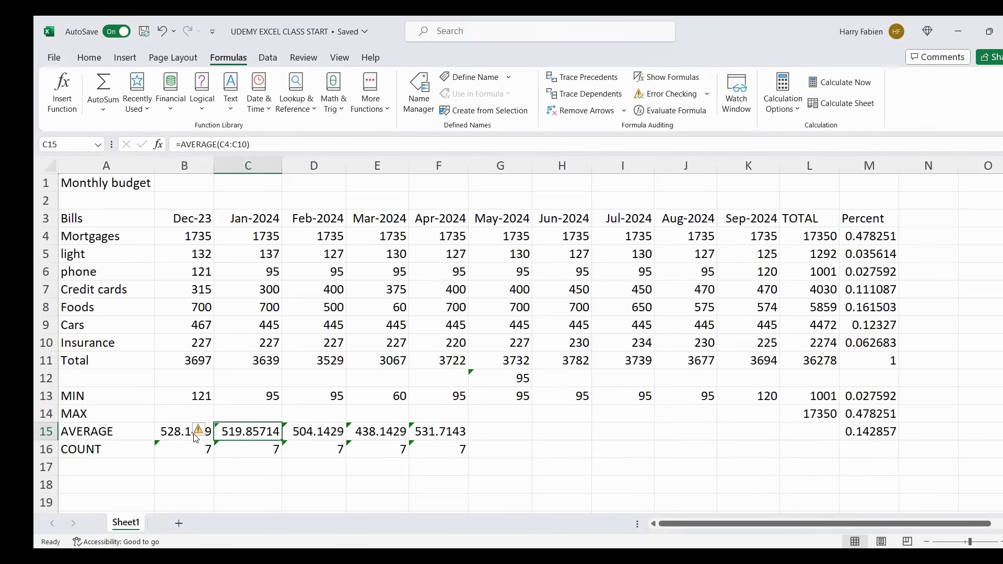
left_click(202, 437)
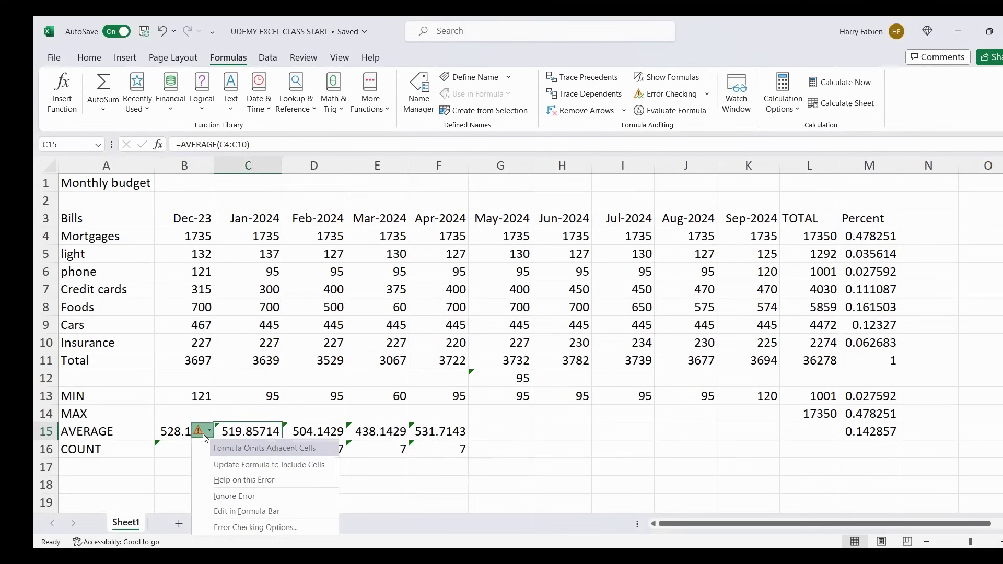
left_click(248, 496)
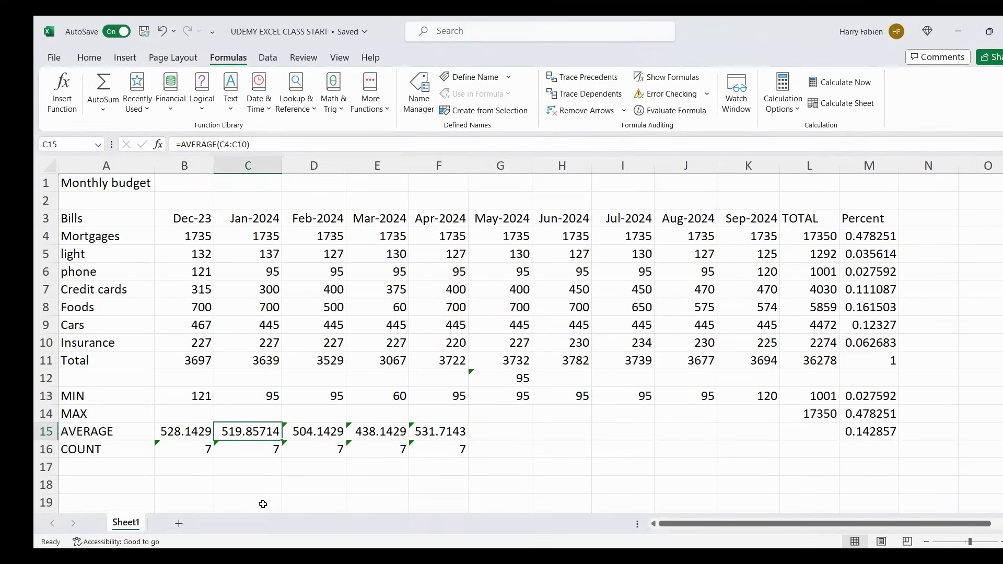
Step: Ignore the Formula Omits Adjacent Cells error on the remaining AVERAGE formulas, D15 through F15
left_click(285, 429)
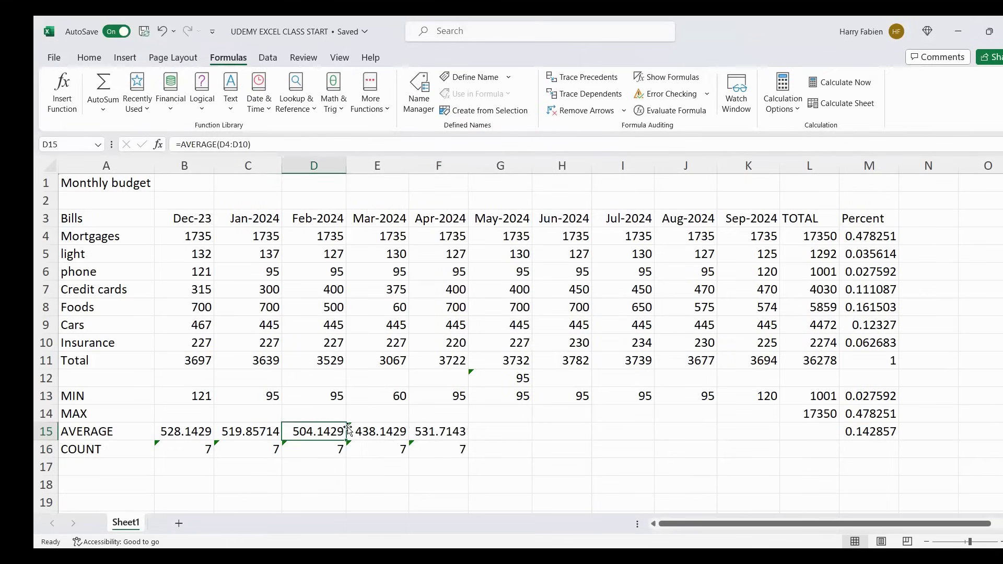
left_click(350, 431)
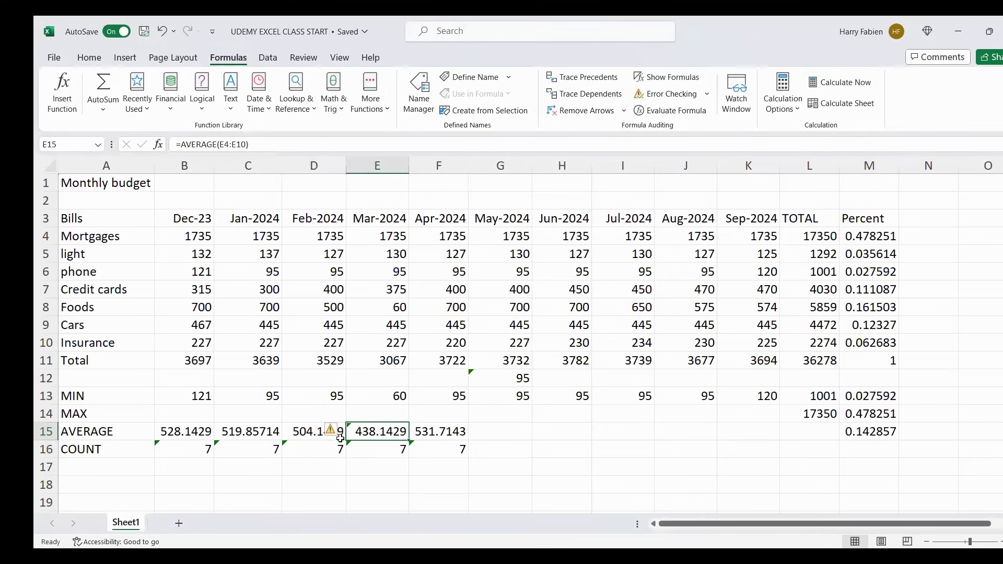
left_click(340, 436)
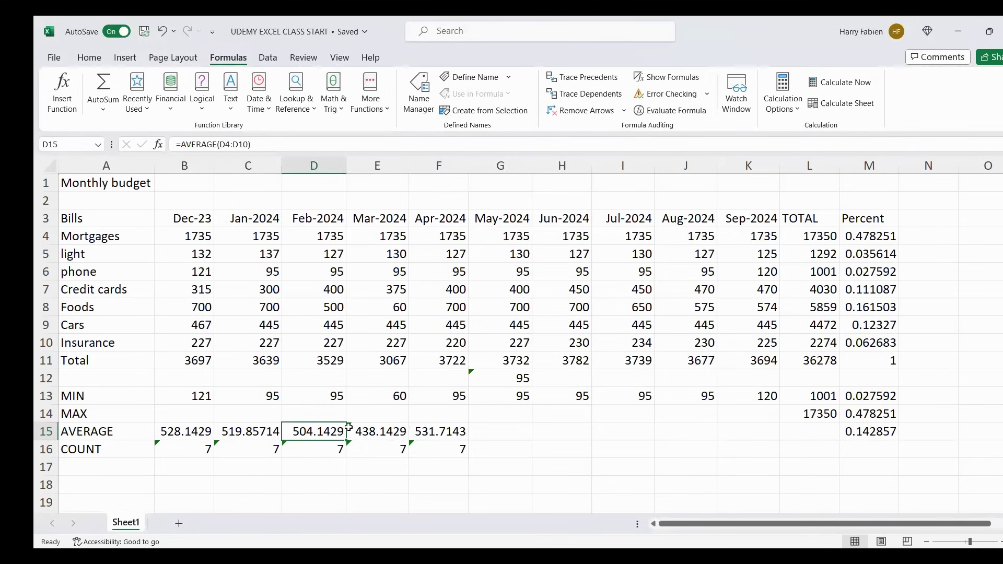
left_click(349, 427)
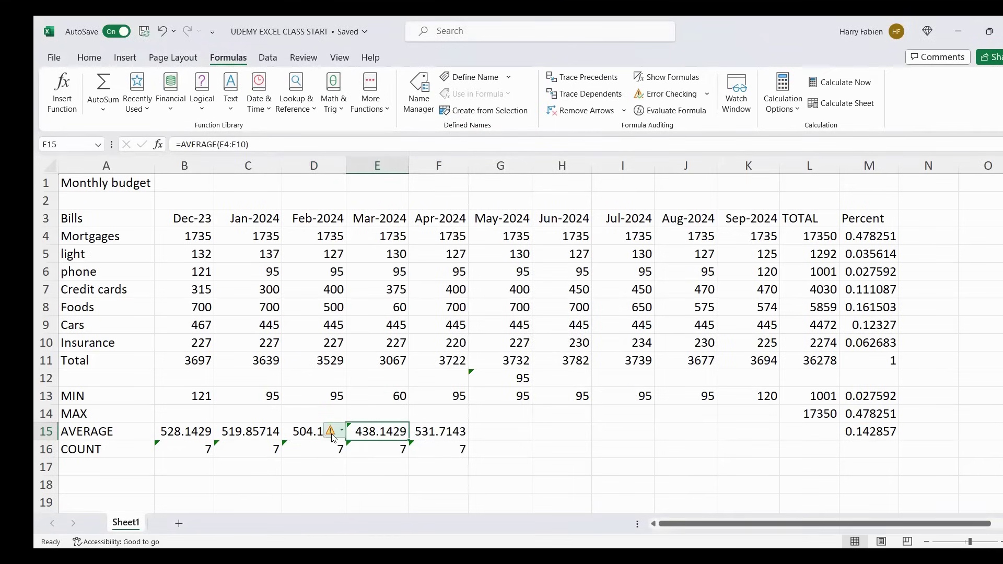
left_click(331, 434)
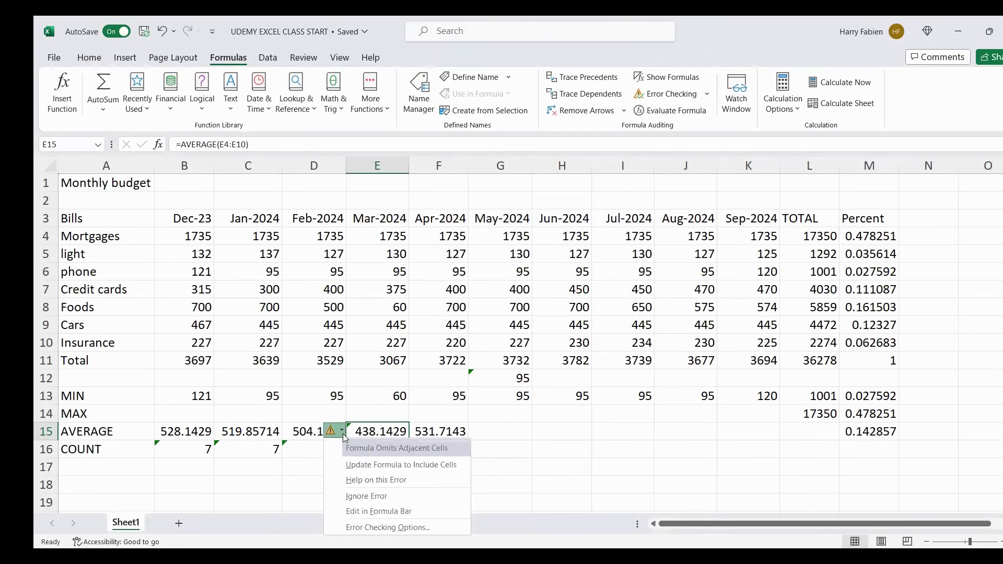
left_click(388, 500)
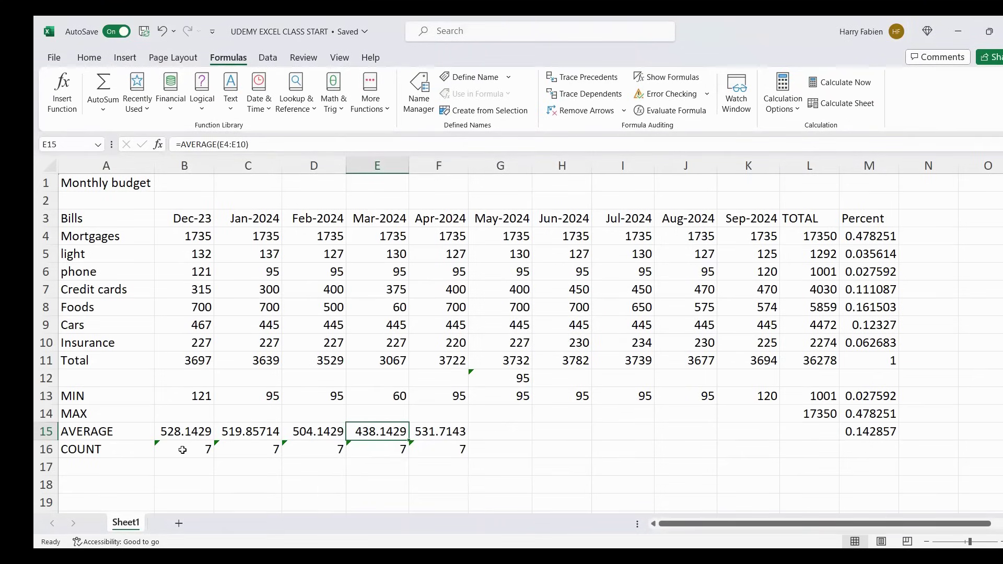
Step: Ignore the Formula Omits Adjacent Cells error on the COUNT formula in B16 and on C16:F16 together
left_click(159, 445)
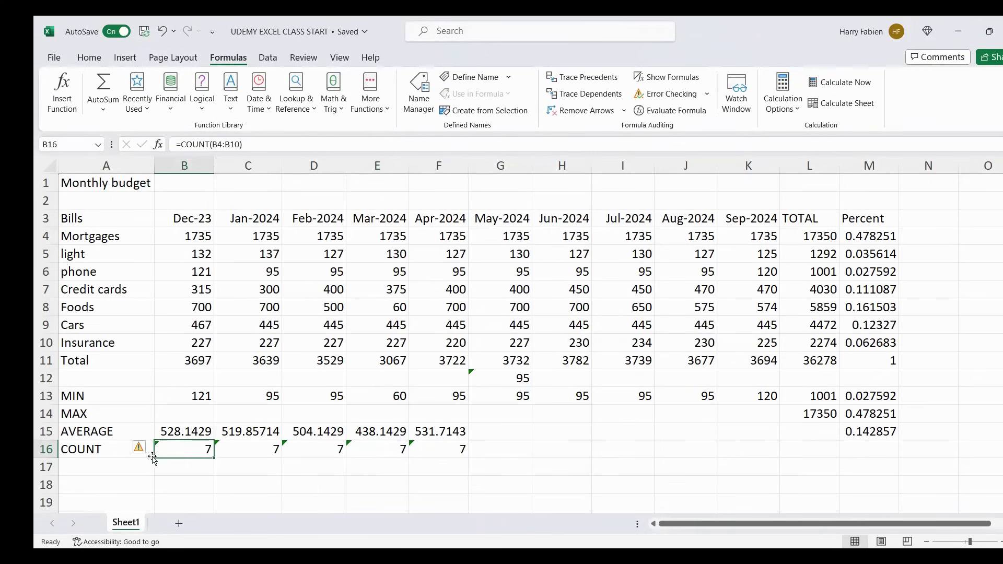
left_click(144, 452)
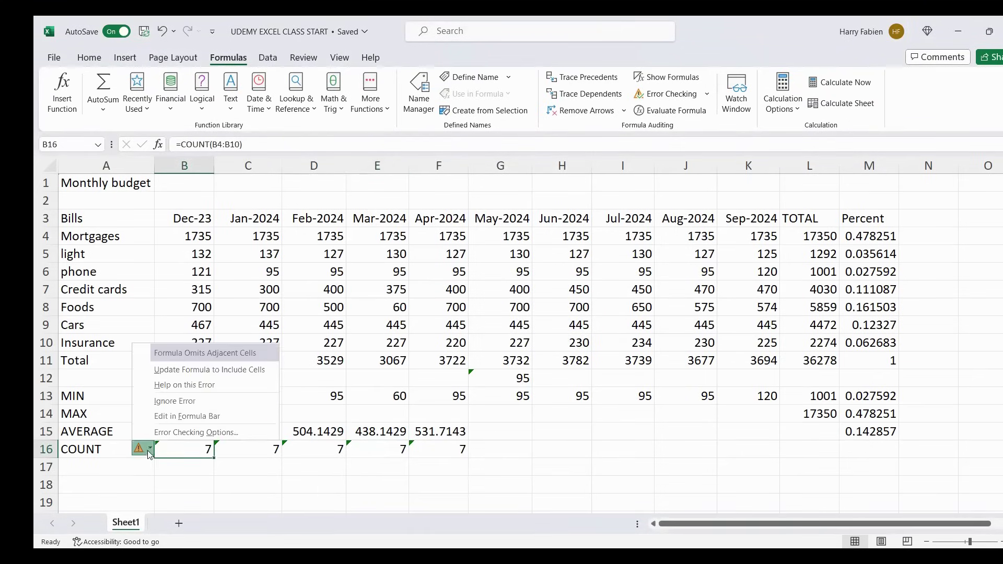
left_click(177, 402)
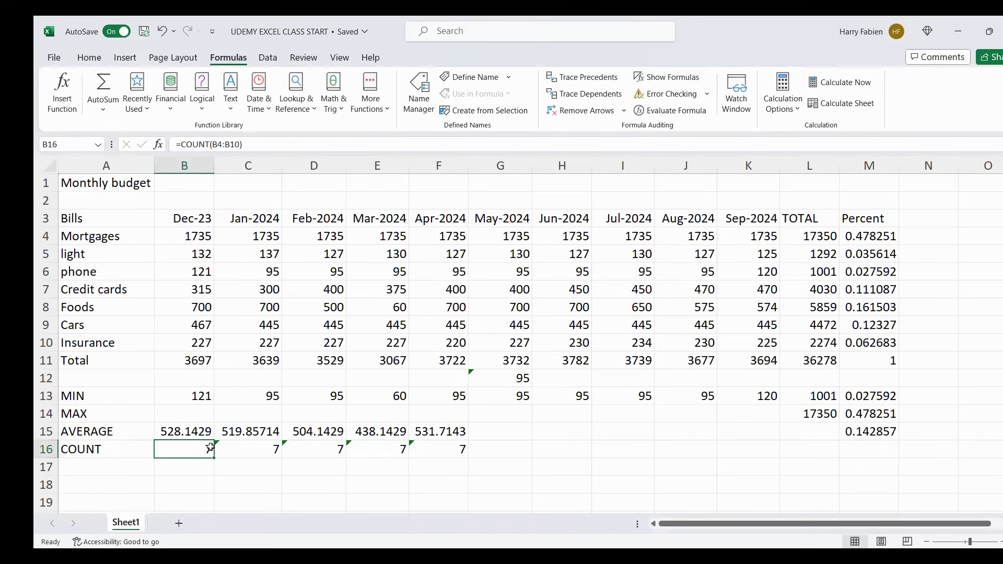
left_click_drag(223, 443, 457, 443)
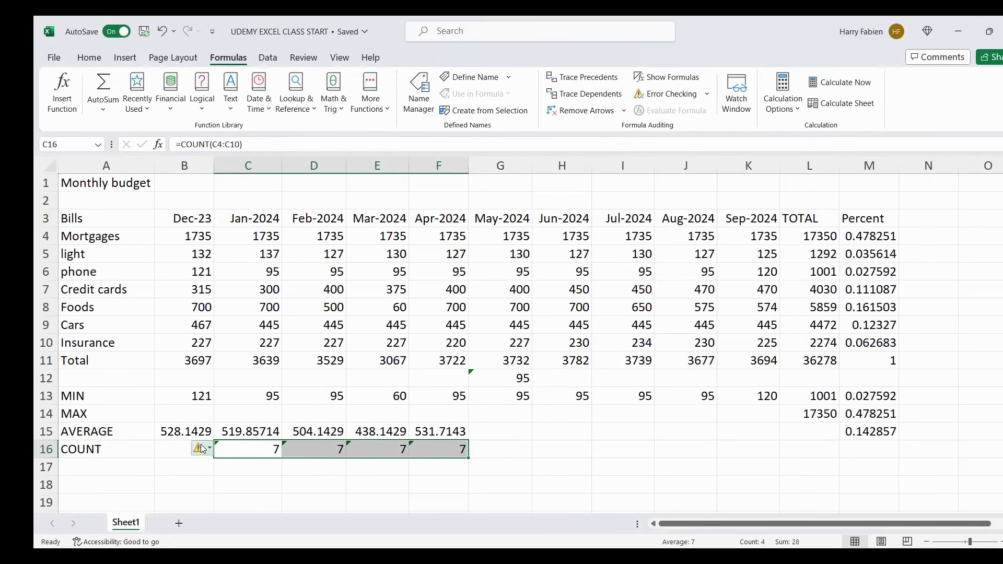
left_click(203, 450)
left_click(227, 404)
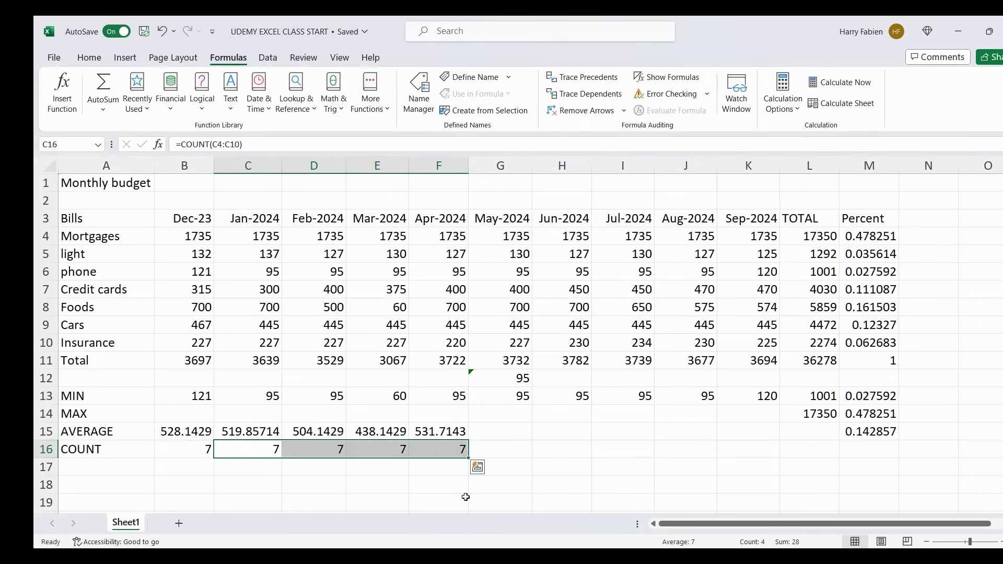
left_click(578, 452)
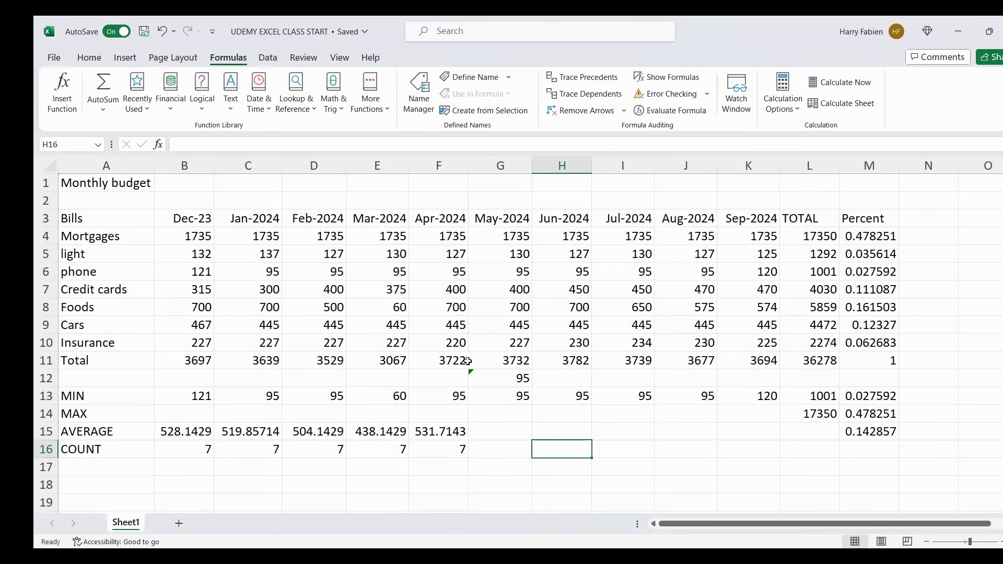
Step: Ignore the formula error on the MIN formula in G12
left_click(473, 376)
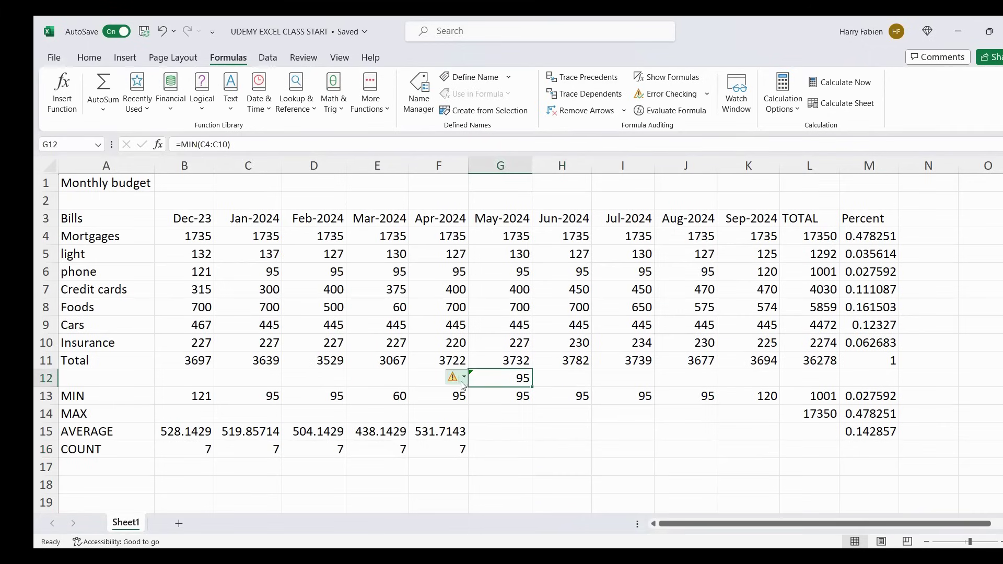
left_click(462, 378)
left_click(488, 442)
left_click(586, 457)
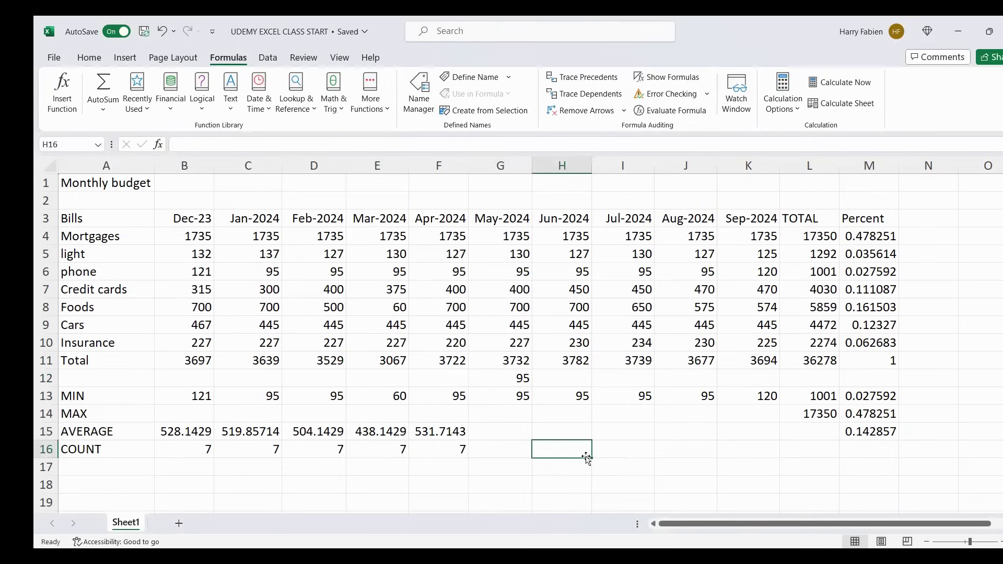